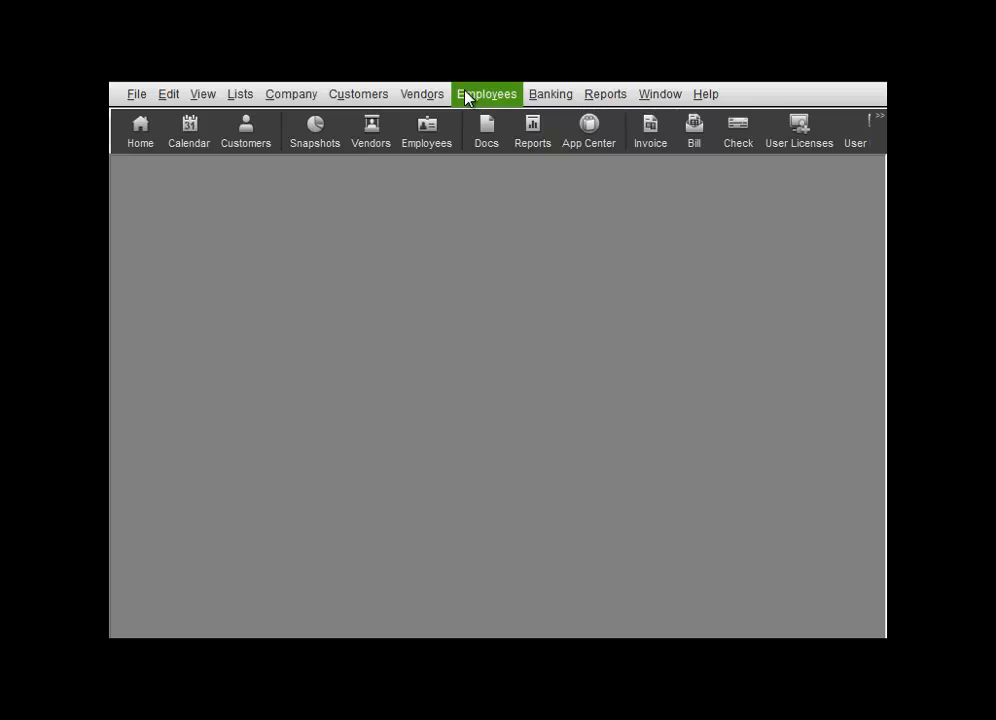
# Open the Employee Center and show the selected employee's to-do's.
pyautogui.click(465, 96)
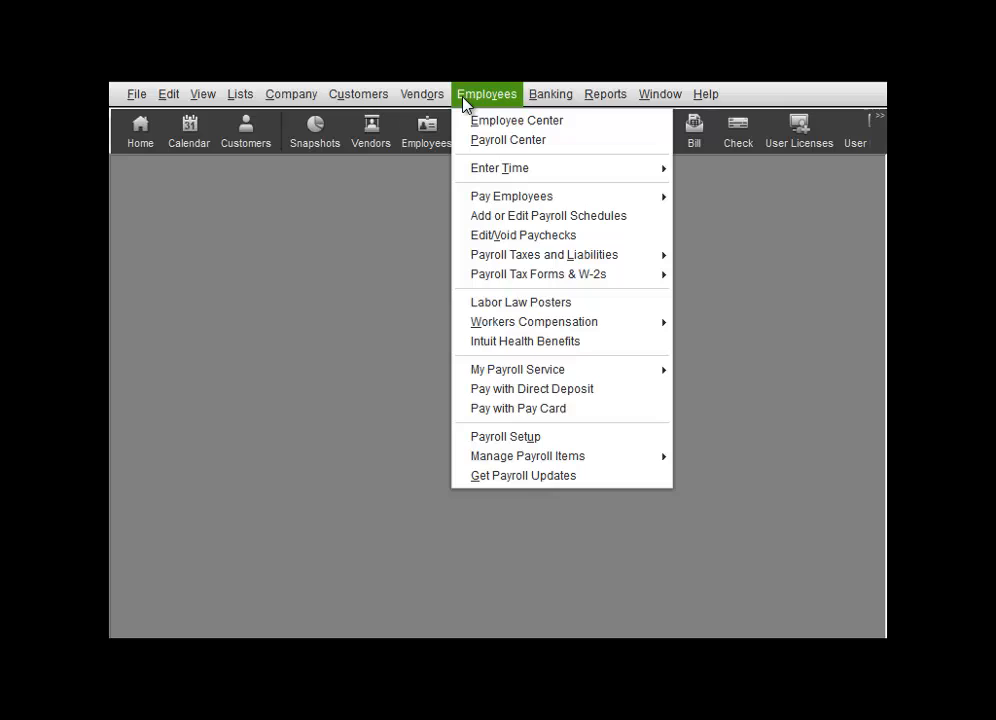
pyautogui.click(464, 122)
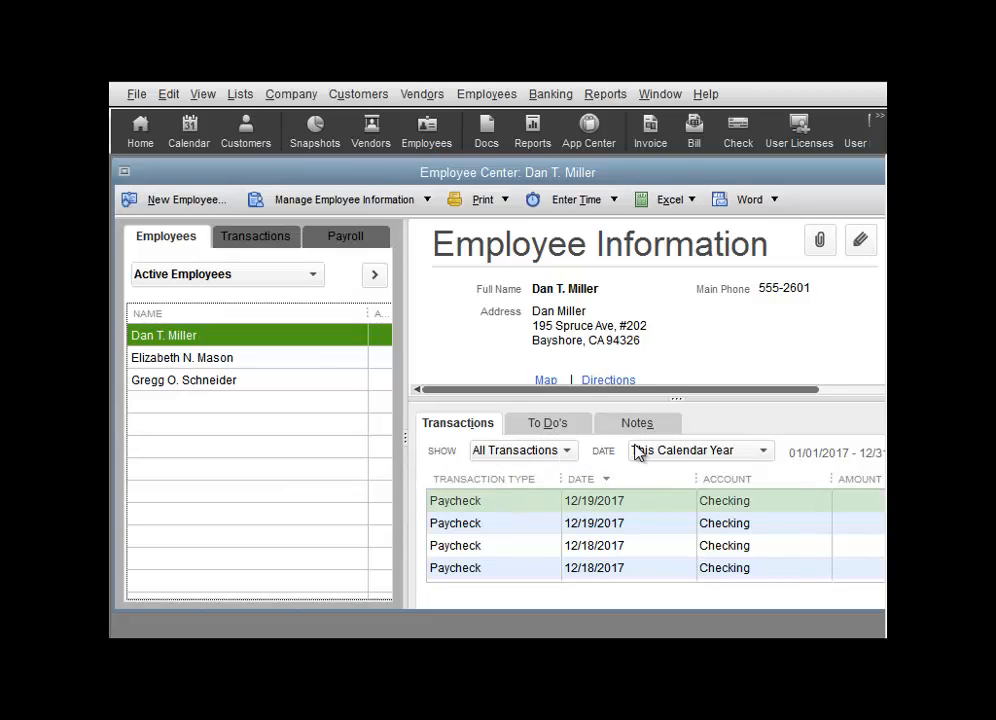
pyautogui.click(567, 426)
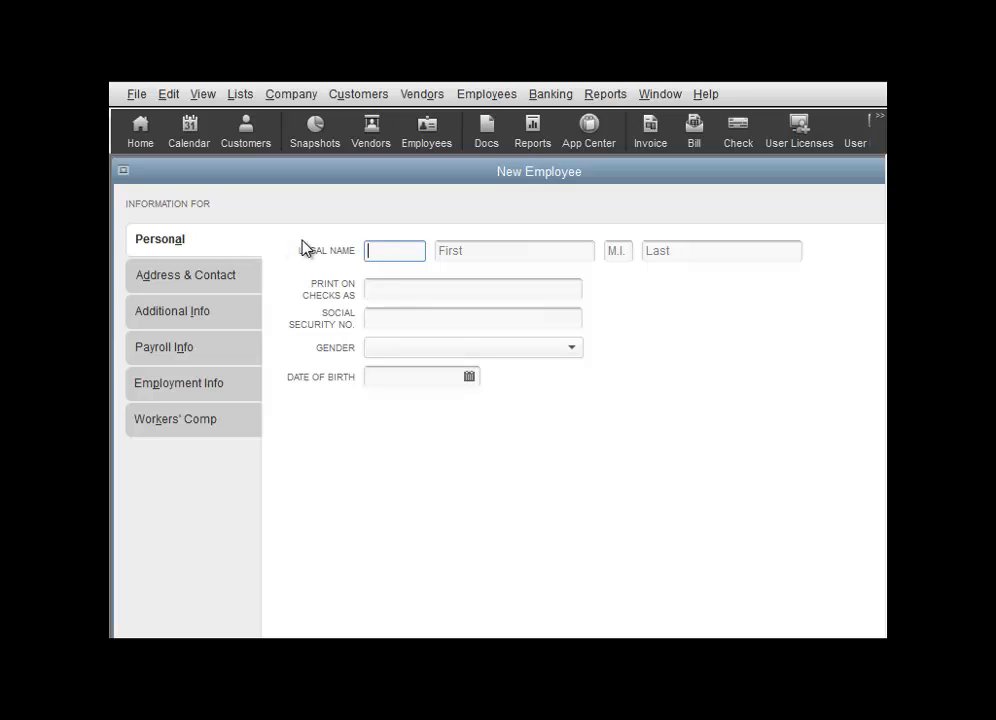
# Go through the new employee's personal fields: legal name, name printed on checks, Social Security number, gender and date of birth.
pyautogui.click(459, 248)
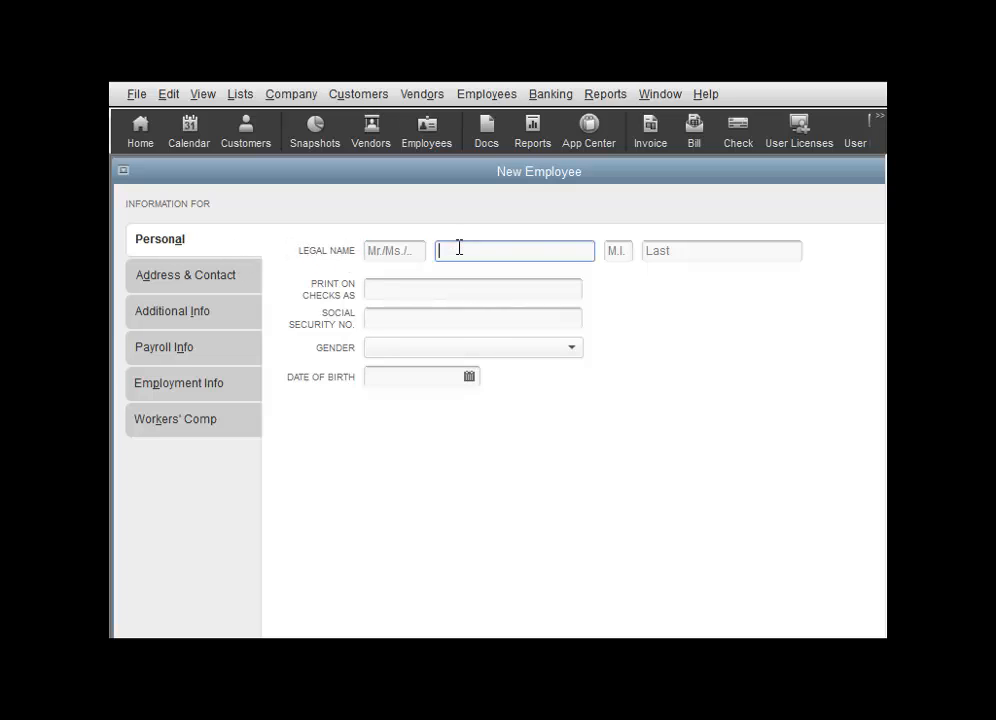
pyautogui.click(630, 250)
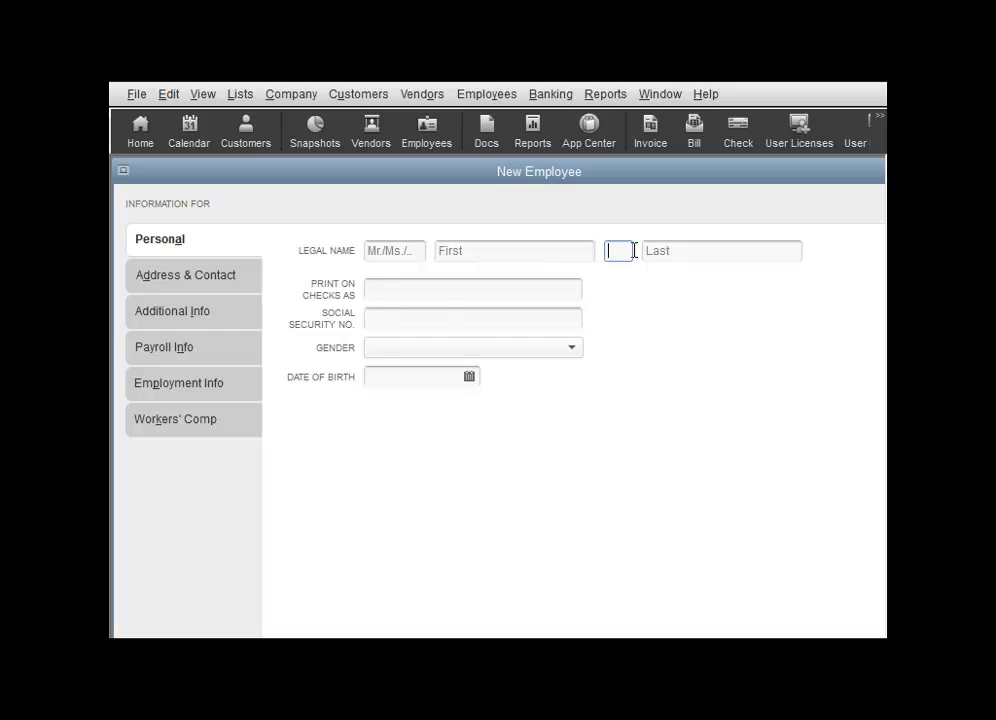
pyautogui.click(648, 250)
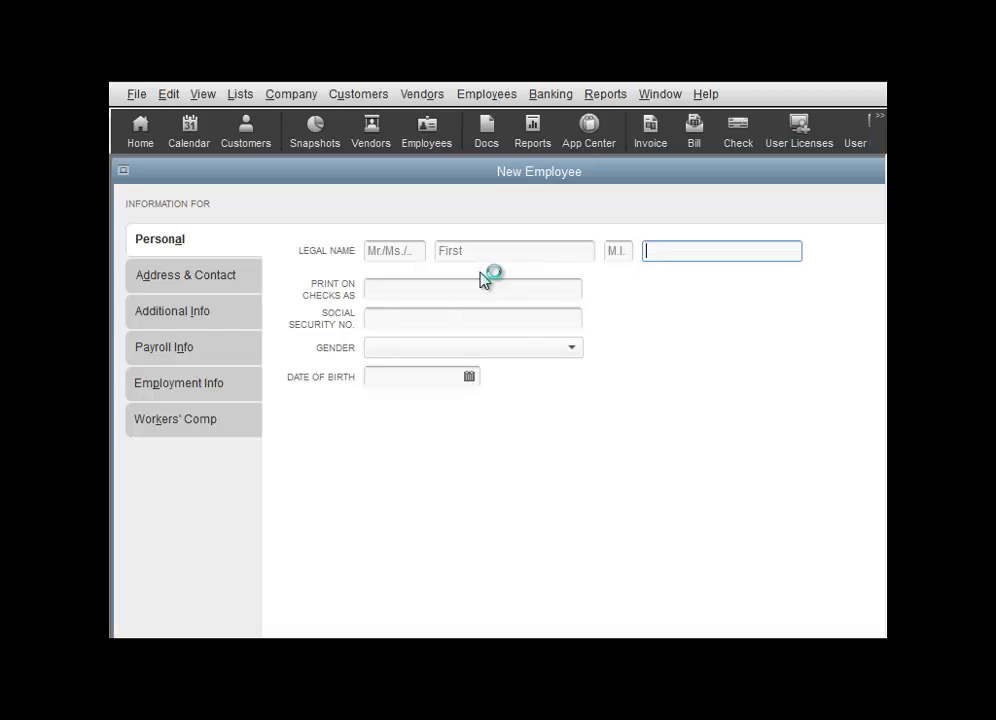
pyautogui.click(399, 287)
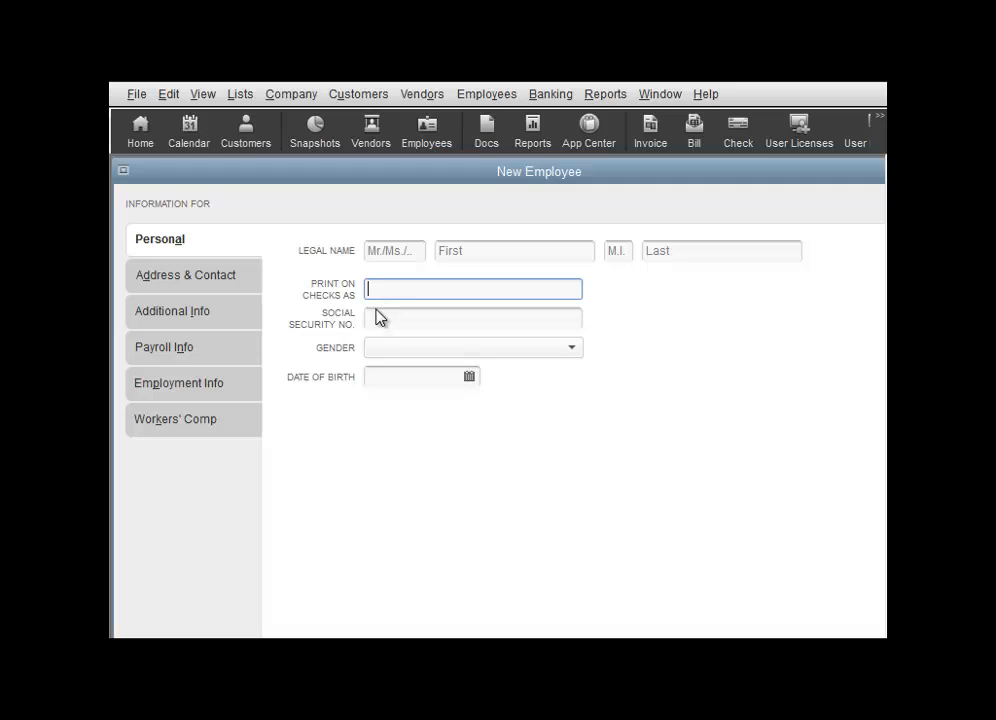
pyautogui.click(375, 316)
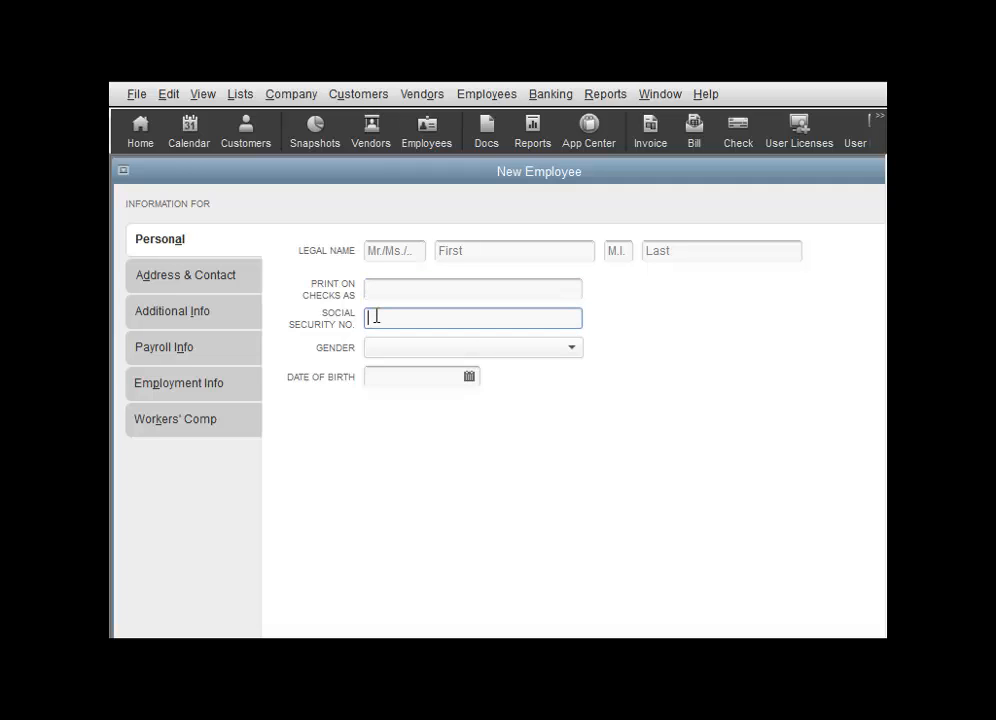
pyautogui.click(574, 347)
pyautogui.click(575, 348)
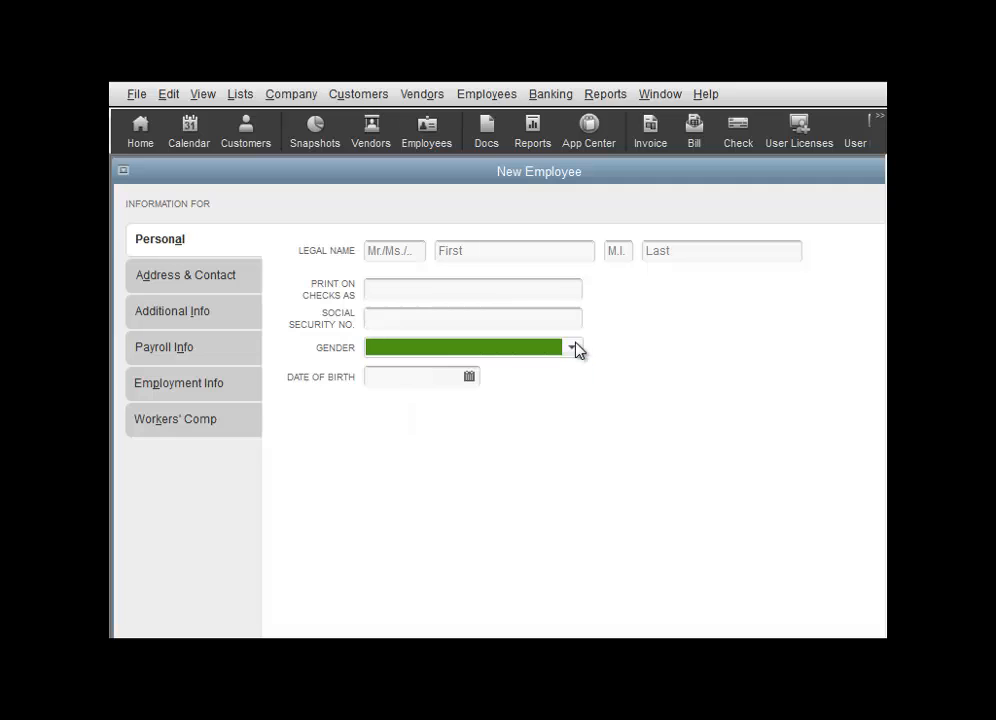
pyautogui.click(388, 377)
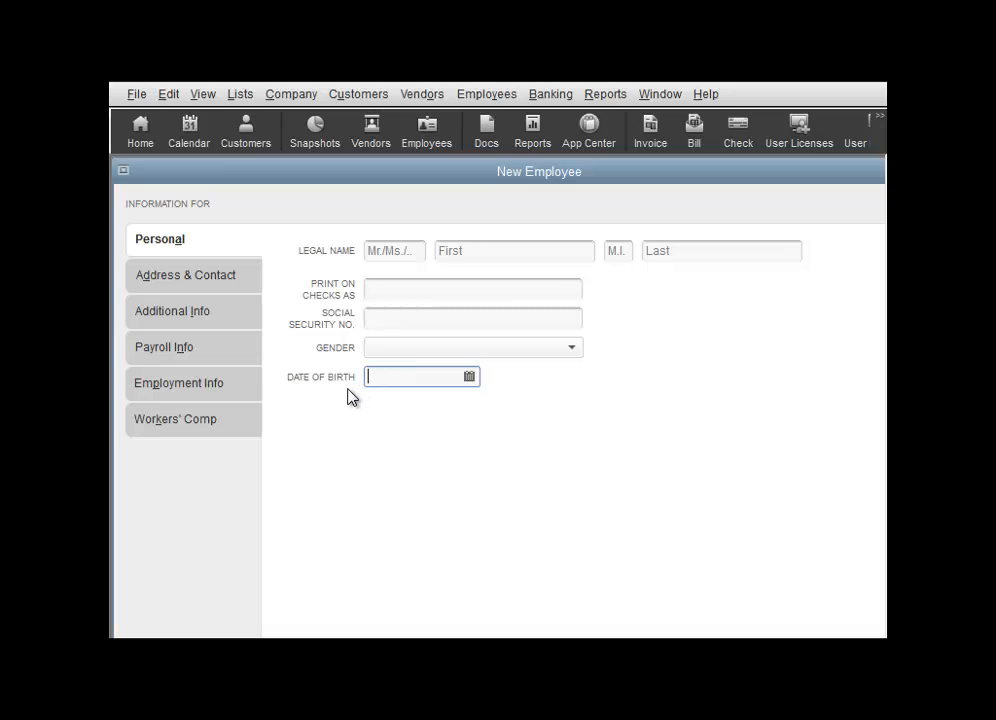
# Display the new employee's address and contact details and examine the contact types offered for the work phone entry.
pyautogui.click(197, 289)
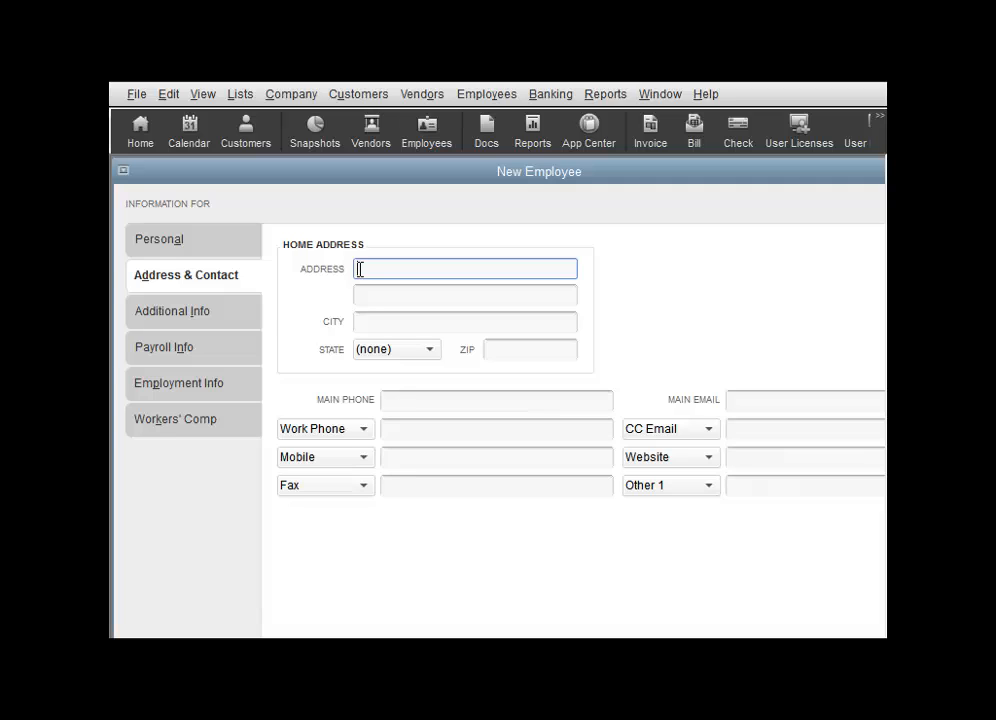
pyautogui.click(364, 430)
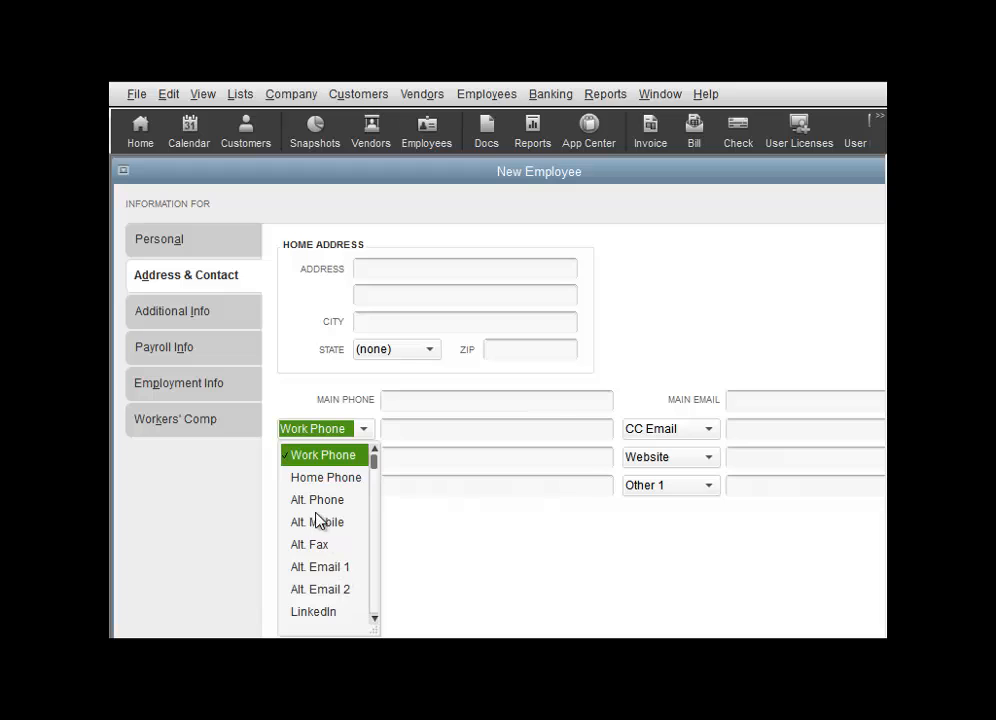
pyautogui.click(373, 619)
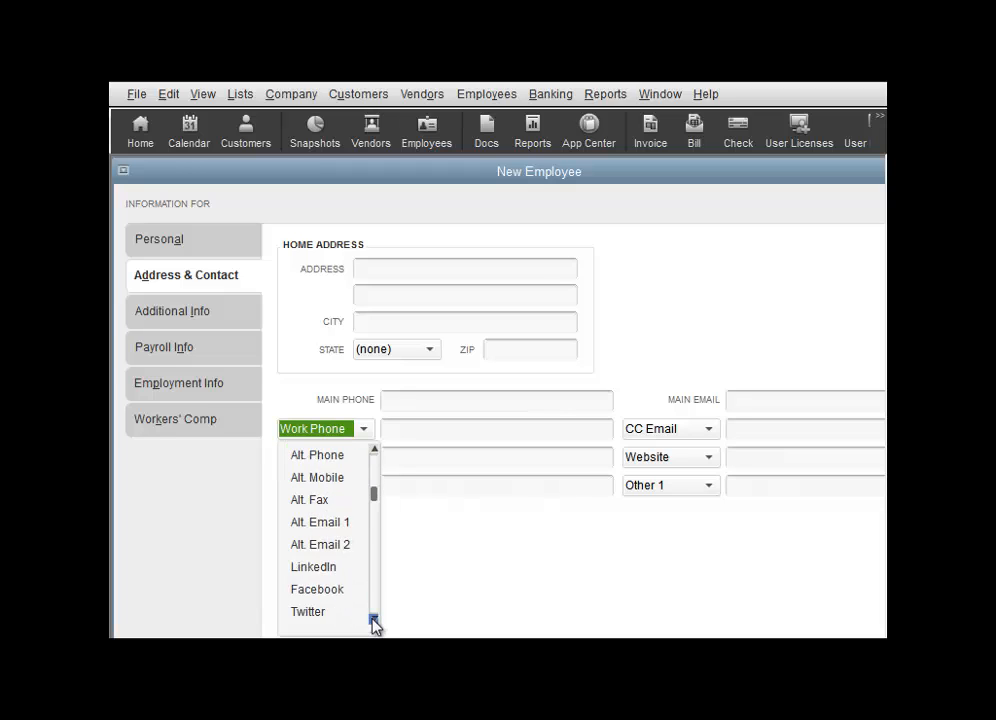
pyautogui.click(366, 437)
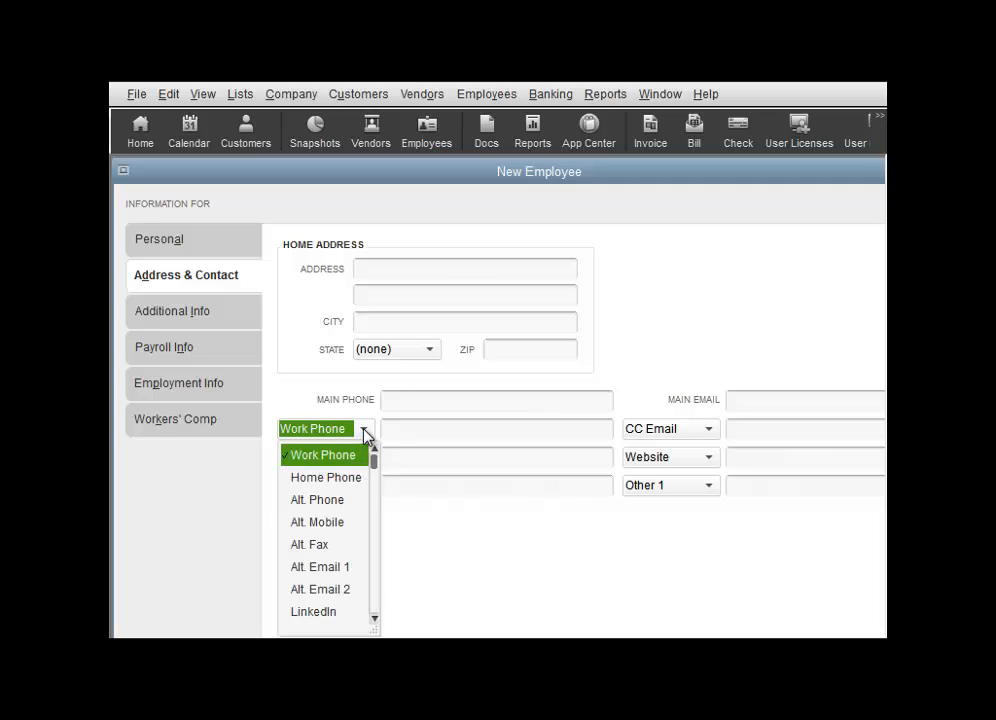
pyautogui.click(366, 437)
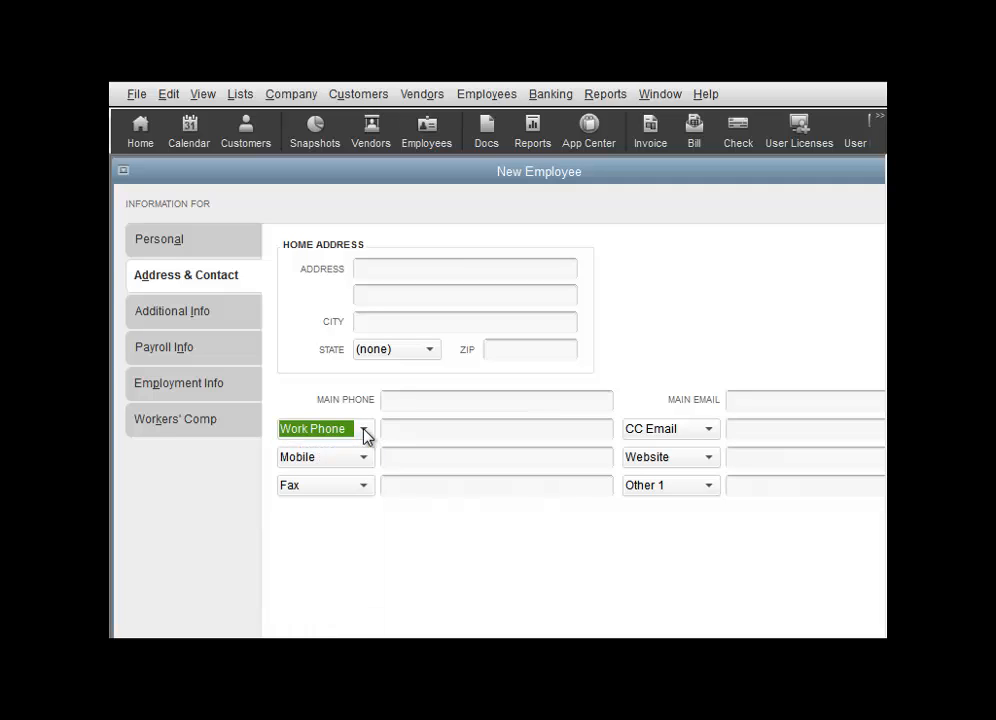
# Review the new employee's additional info fields and the custom field definitions for names, leaving the definitions as they are.
pyautogui.click(226, 322)
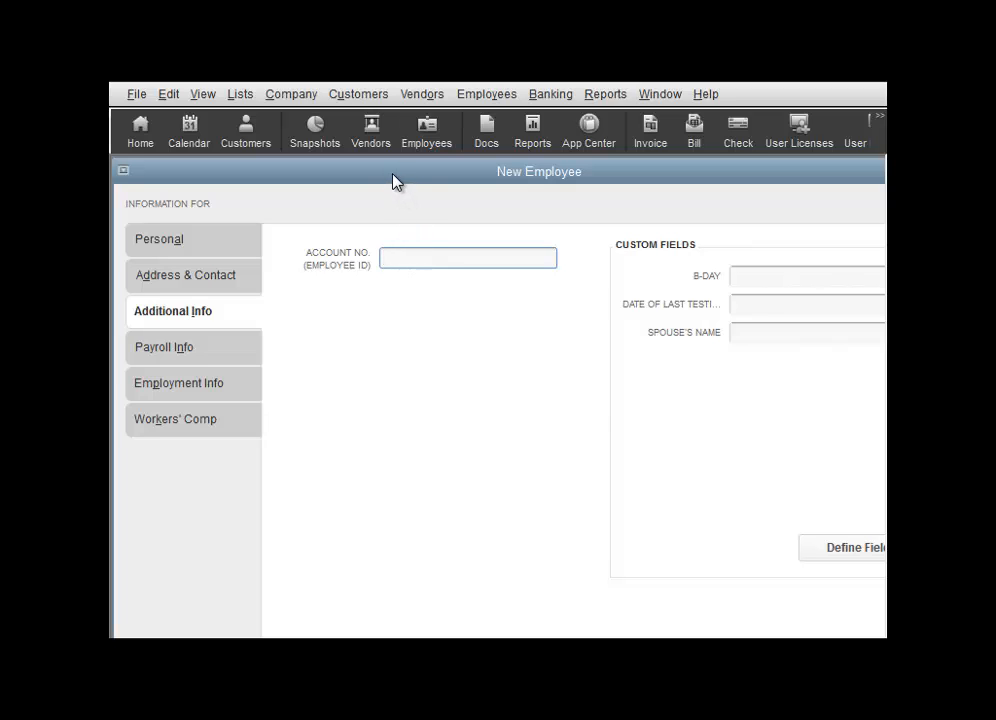
pyautogui.moveTo(393, 181); pyautogui.dragTo(384, 184)
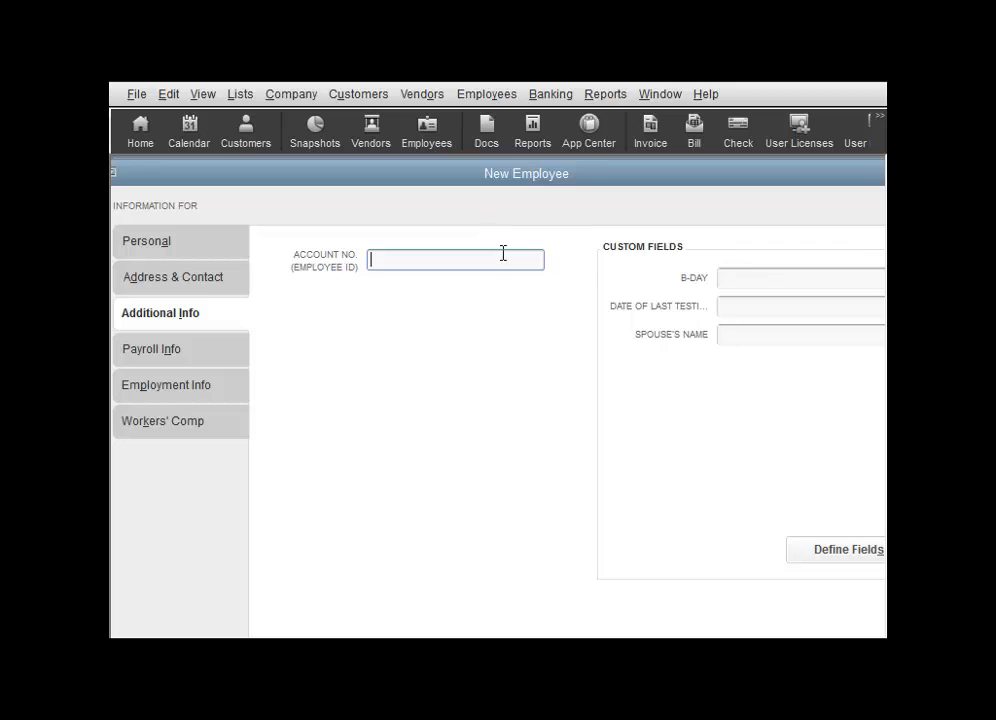
pyautogui.click(726, 277)
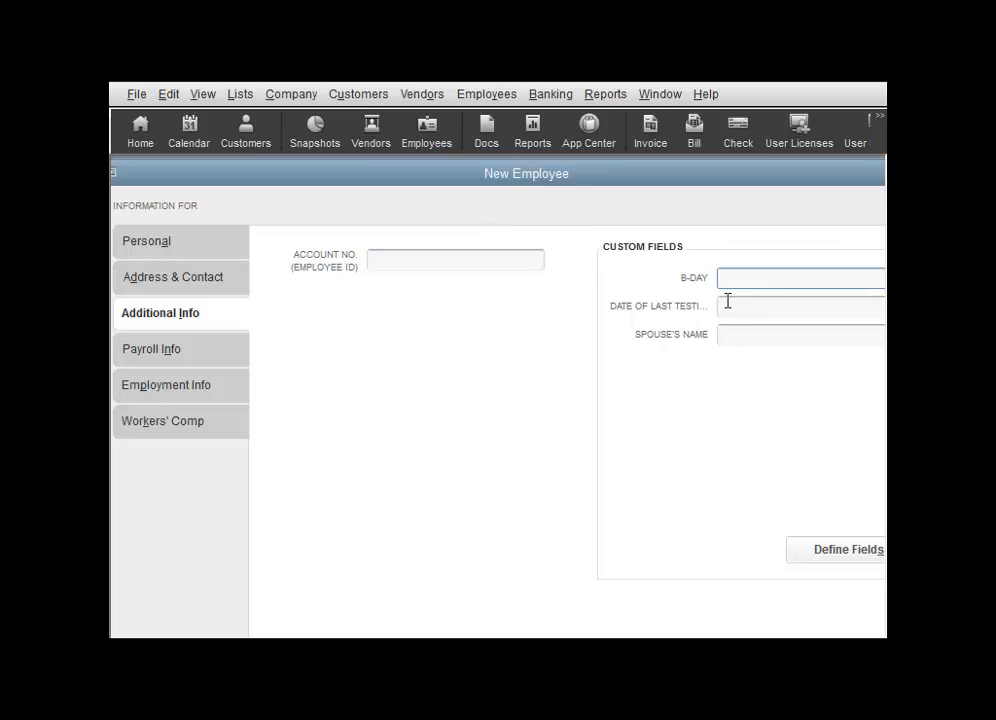
pyautogui.click(728, 303)
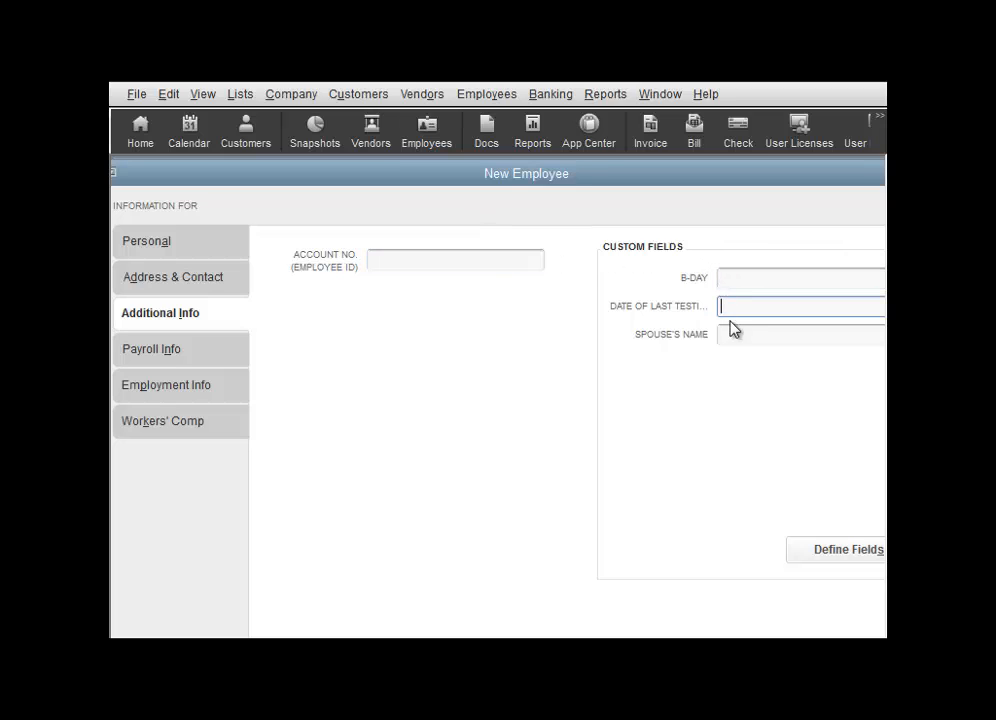
pyautogui.click(840, 550)
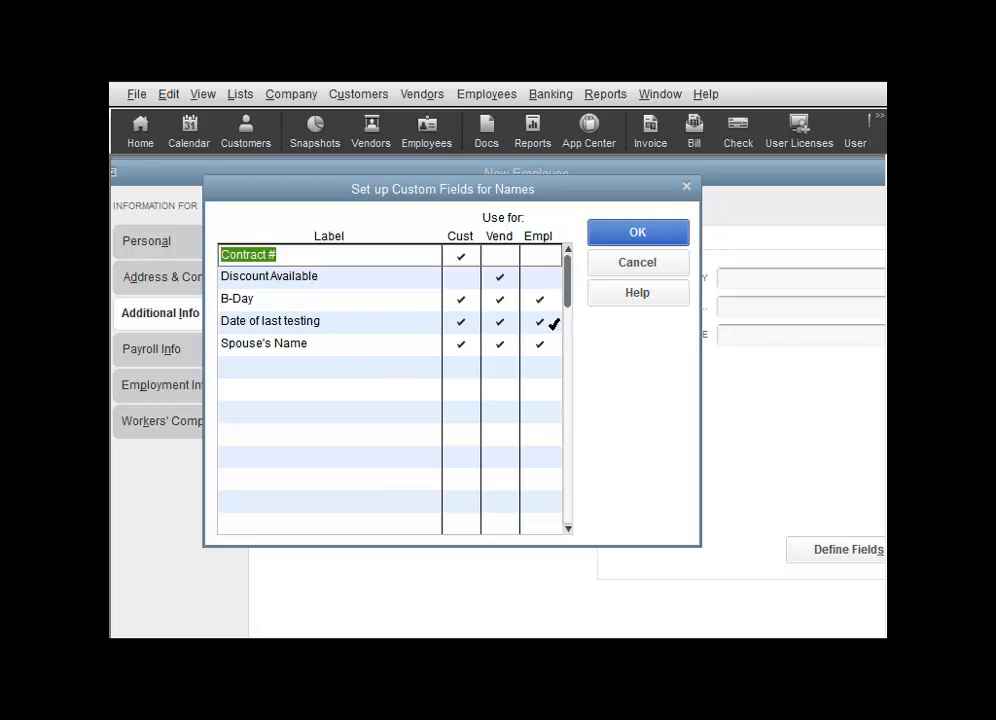
pyautogui.click(608, 265)
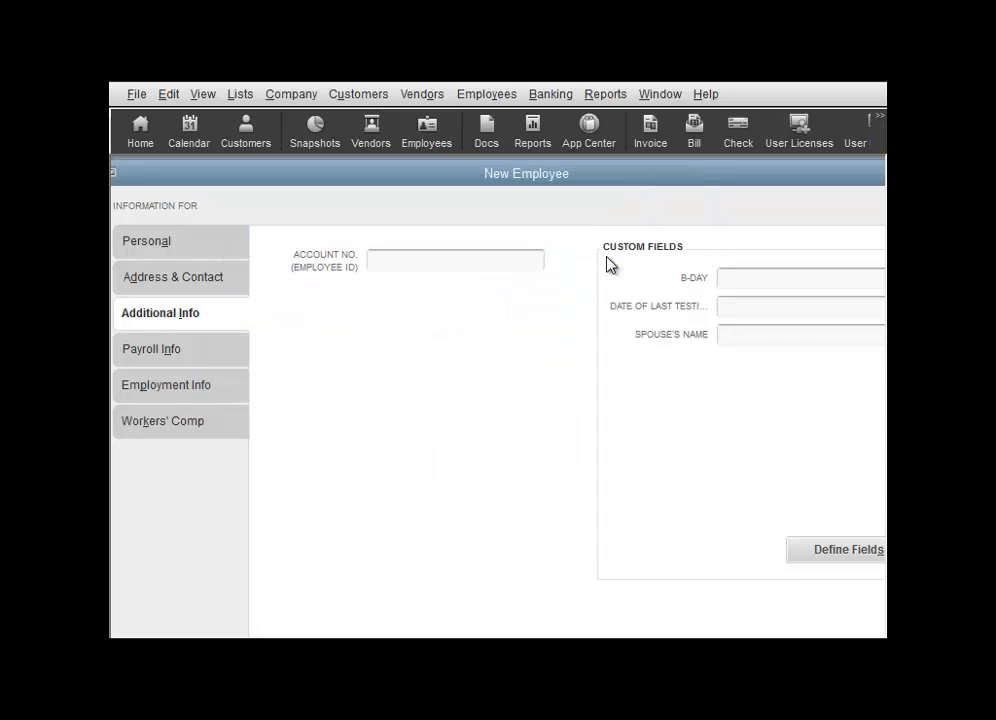
# Show the new employee's payroll information and maximize the New Employee window.
pyautogui.click(193, 357)
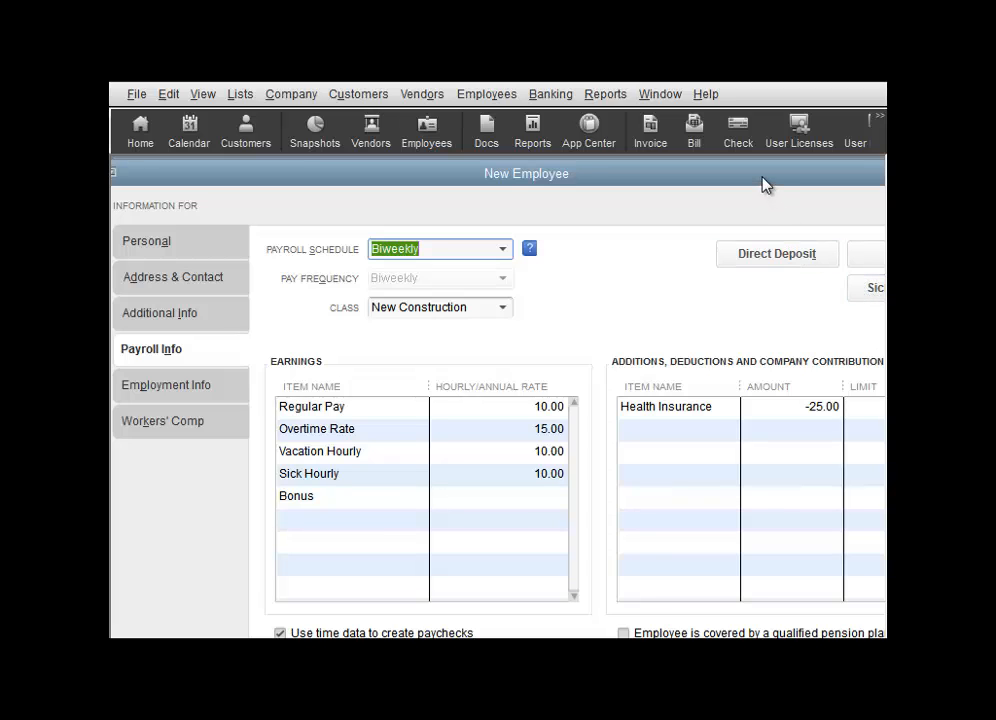
pyautogui.moveTo(758, 177); pyautogui.dragTo(698, 173)
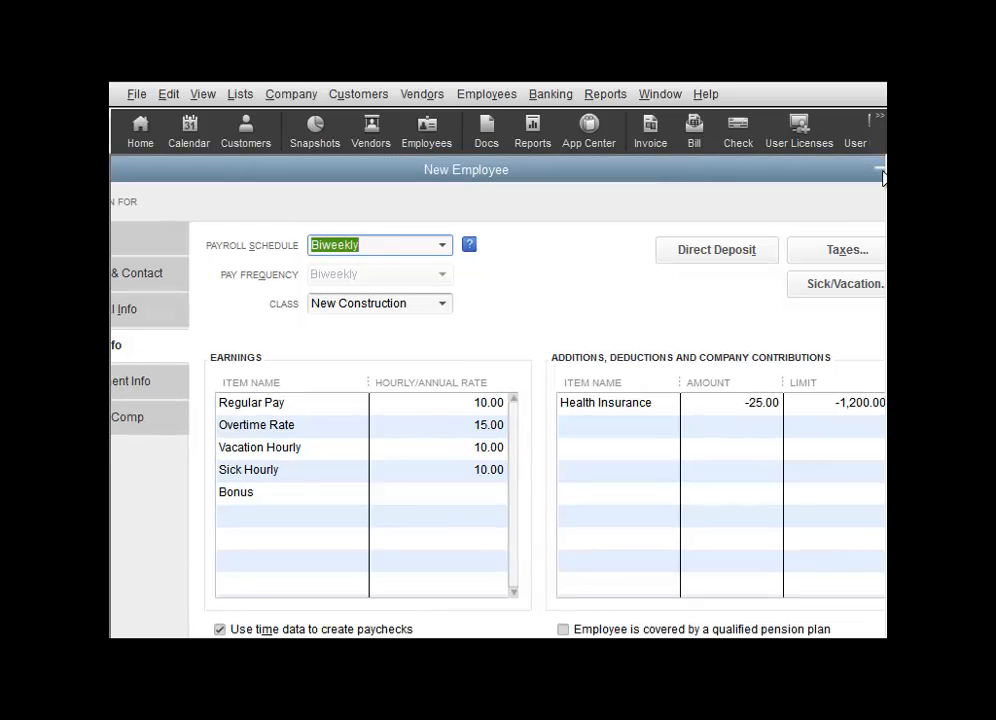
pyautogui.click(880, 171)
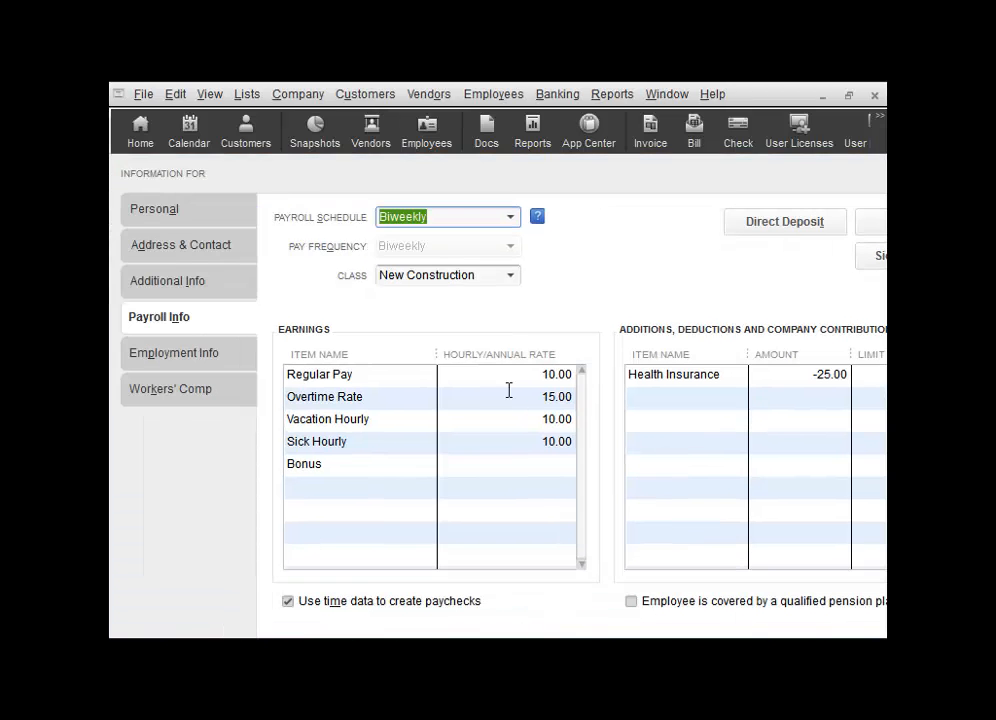
pyautogui.click(584, 298)
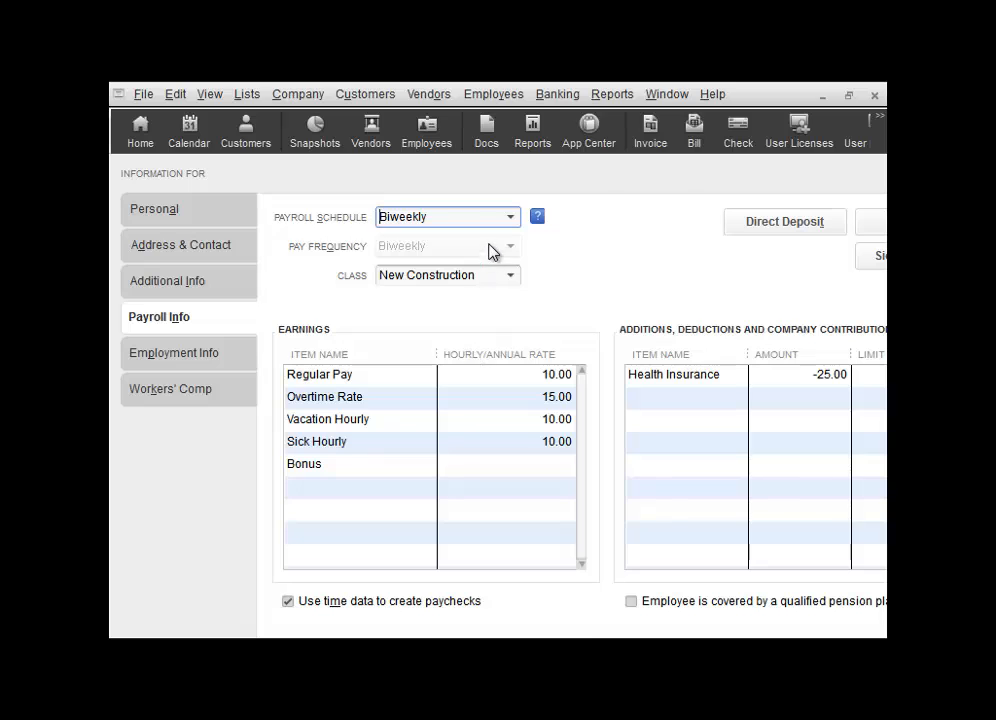
# Open a new payroll schedule from the payroll schedule list and examine its pay period end date and paycheck date fields.
pyautogui.click(472, 95)
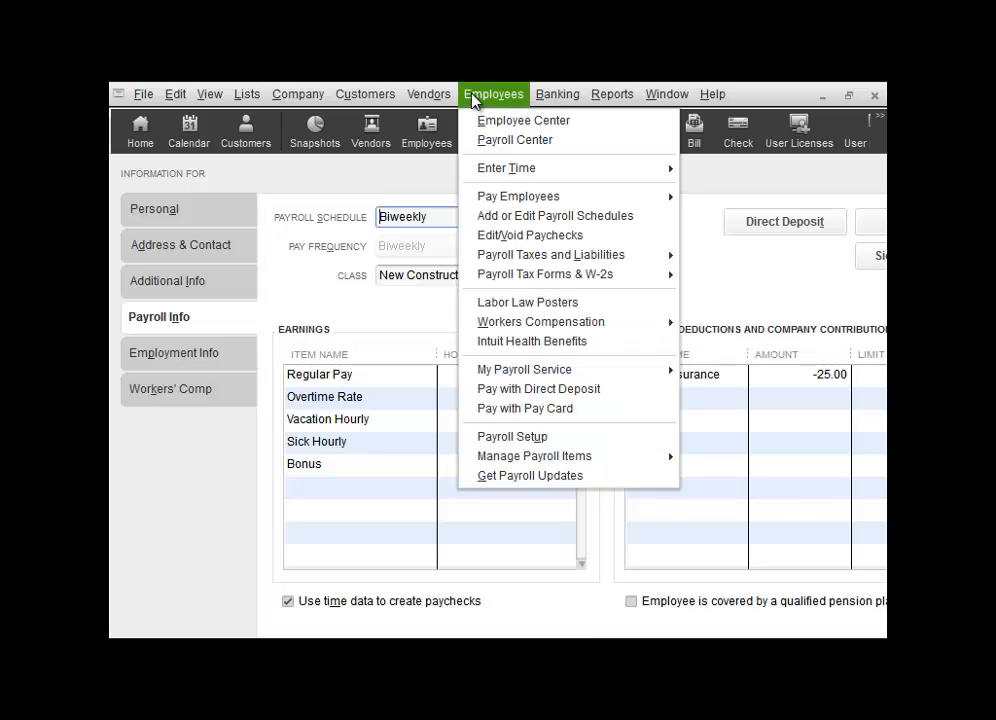
pyautogui.click(525, 218)
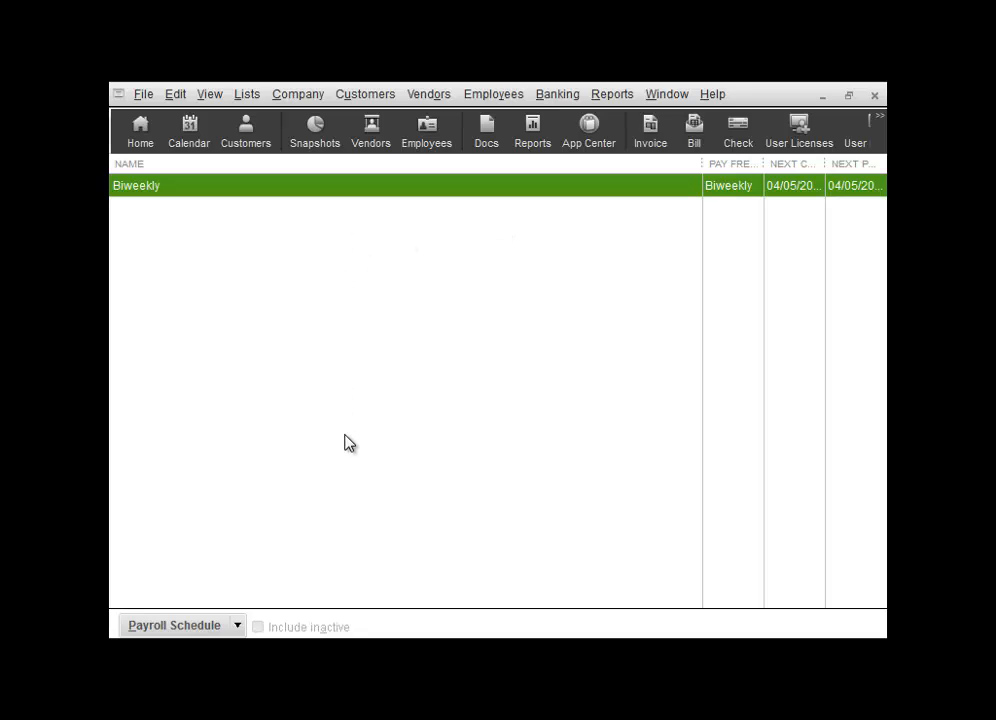
pyautogui.click(237, 627)
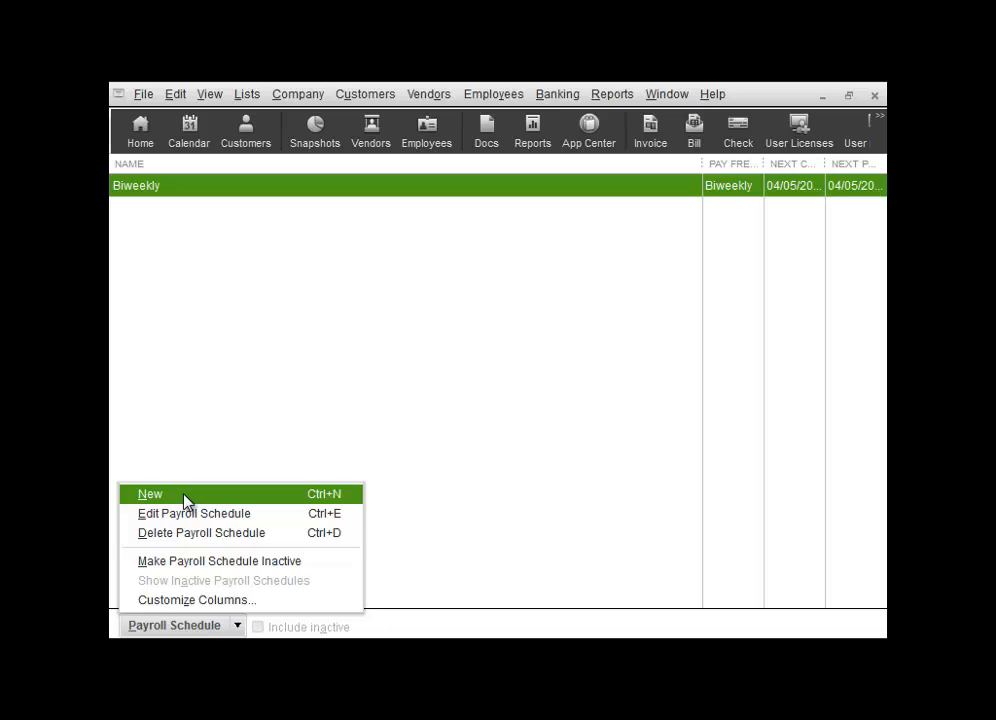
pyautogui.click(253, 496)
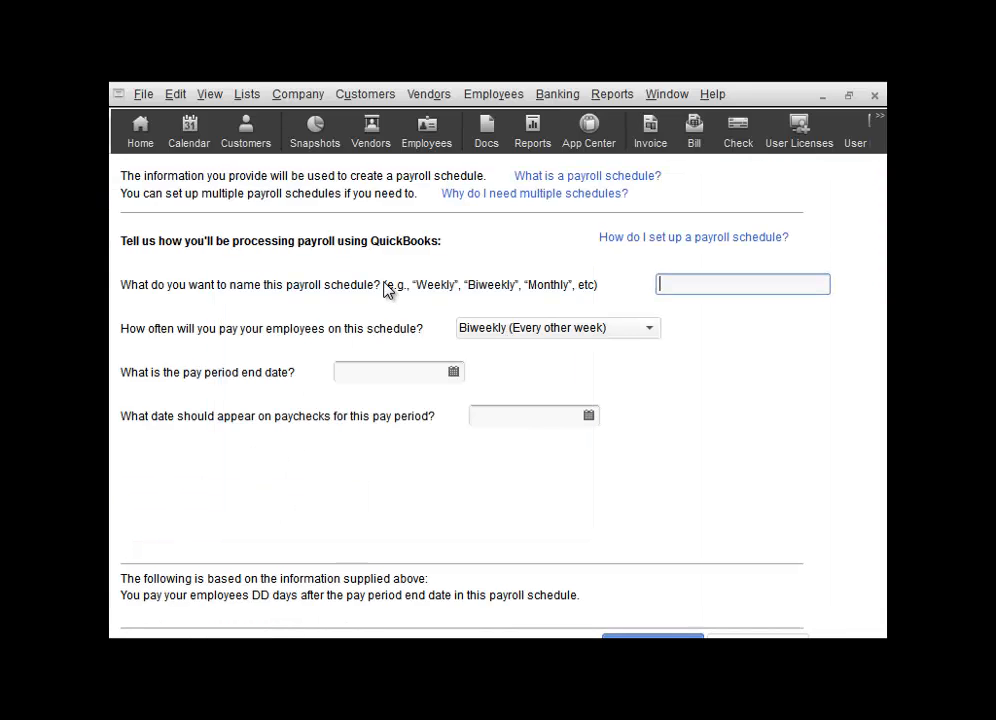
pyautogui.click(405, 370)
pyautogui.click(487, 413)
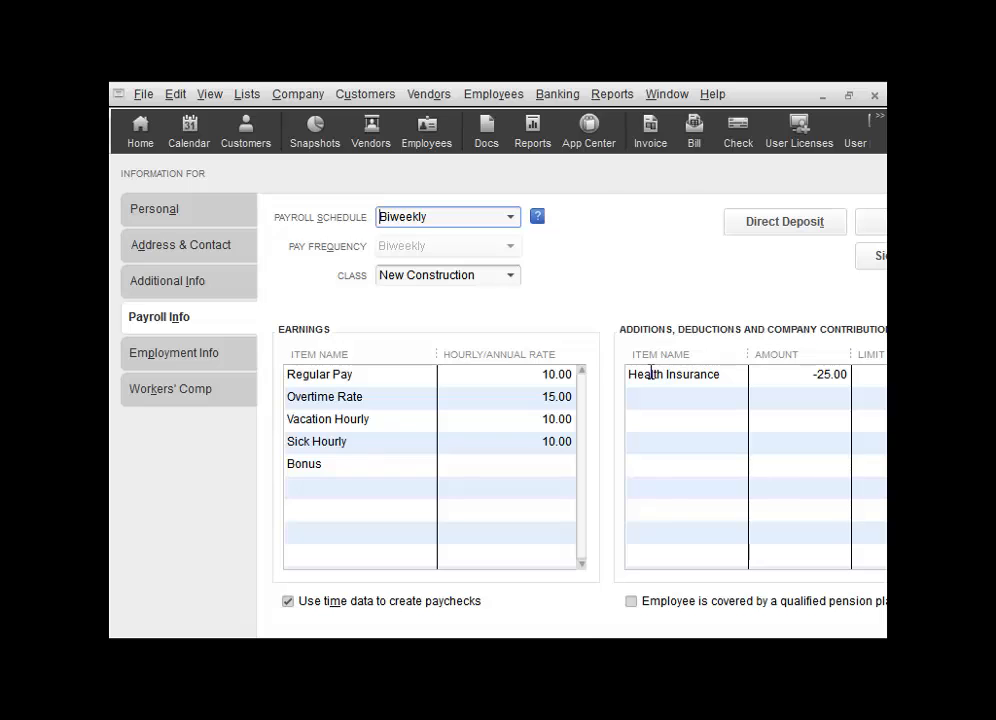
# Examine the classes available for the employee and the earnings items selectable in the Regular Pay row.
pyautogui.click(512, 276)
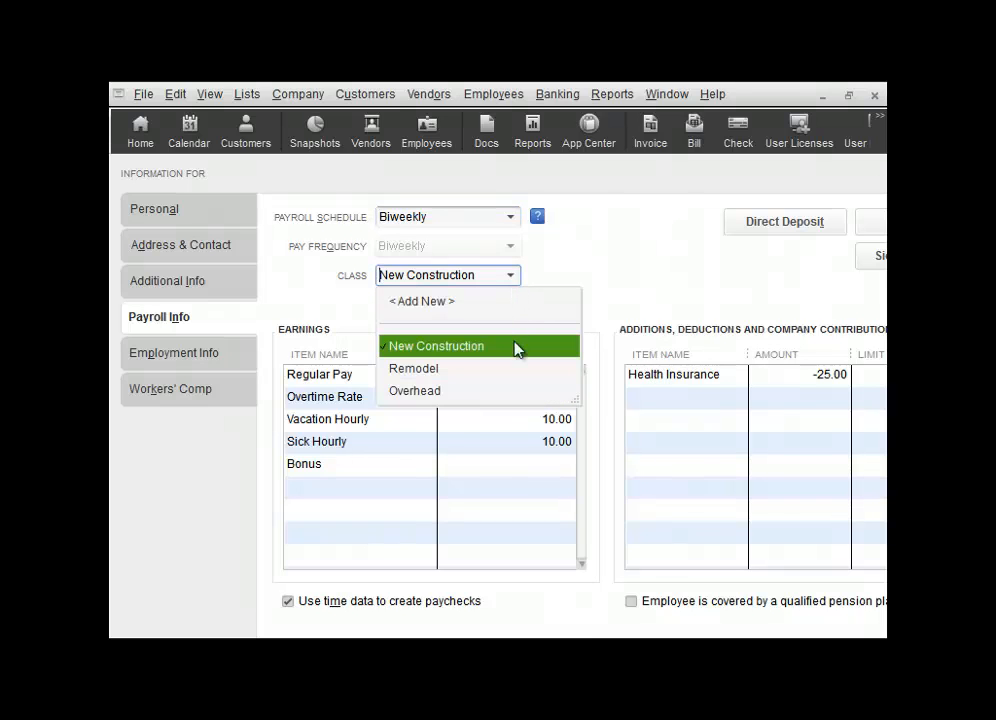
pyautogui.click(512, 277)
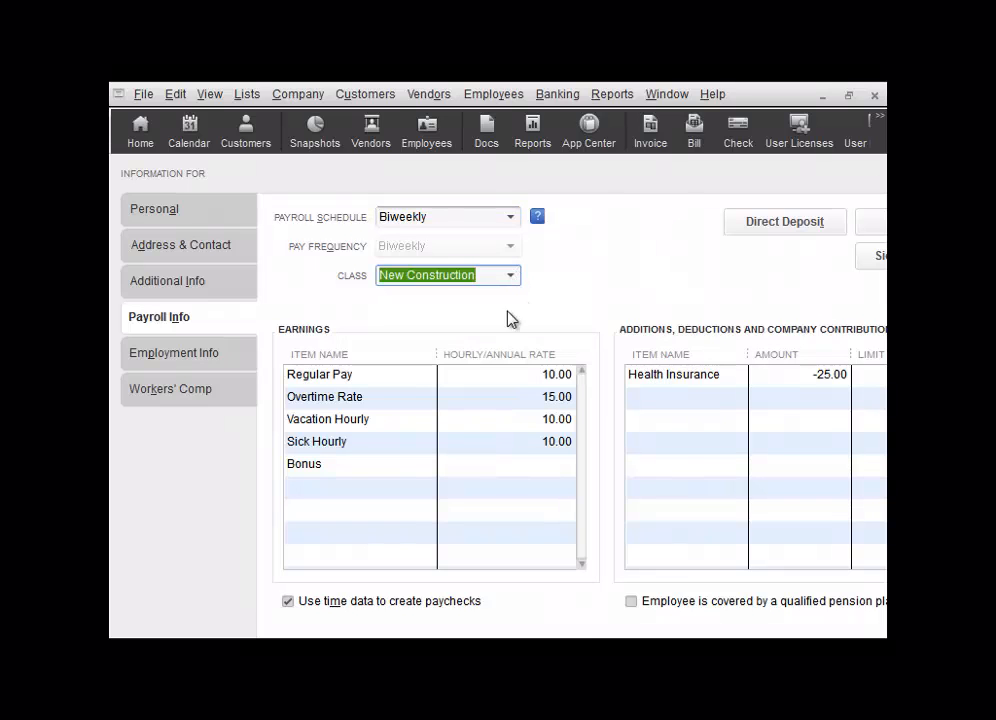
pyautogui.click(386, 377)
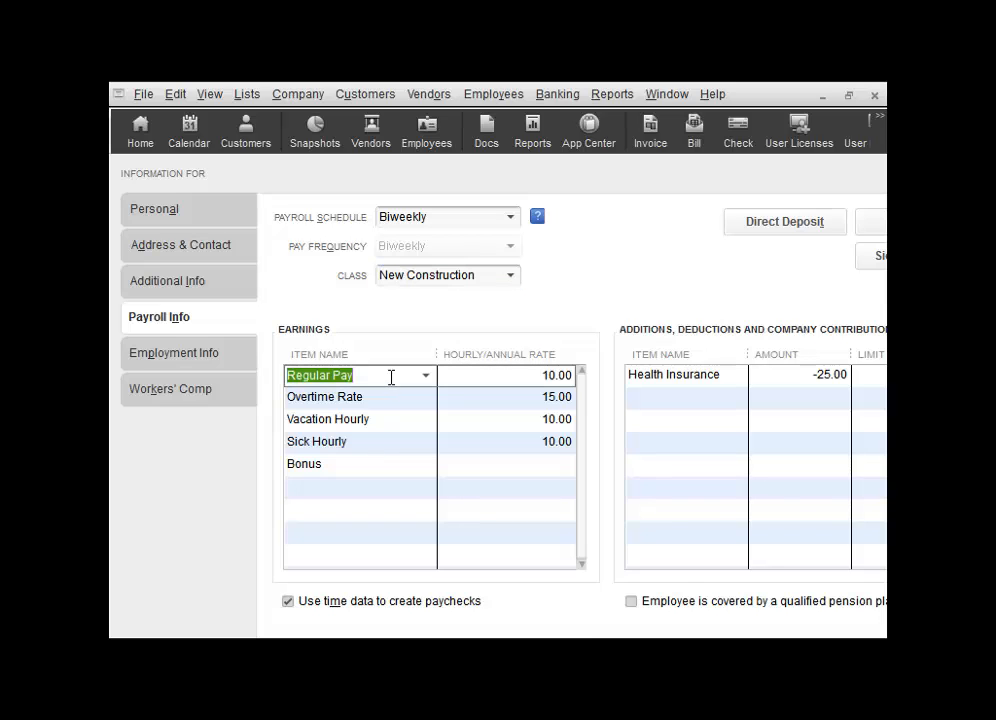
pyautogui.click(427, 378)
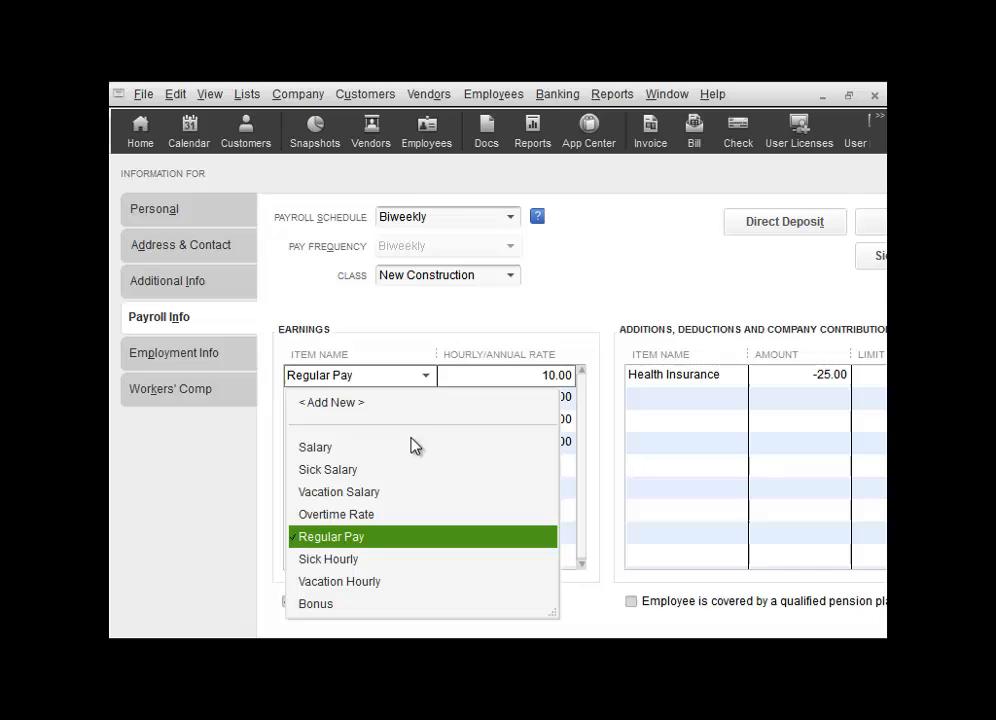
pyautogui.click(428, 378)
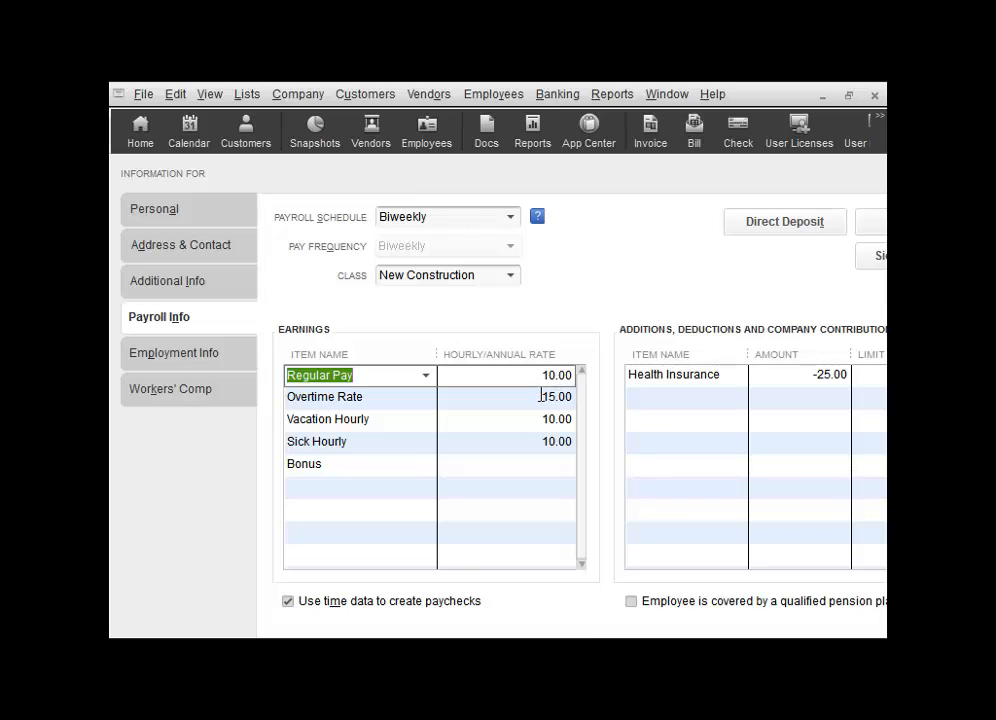
# Examine the selectable earnings items again, along with the rate fields of the Overtime Rate and Bonus rows.
pyautogui.click(425, 376)
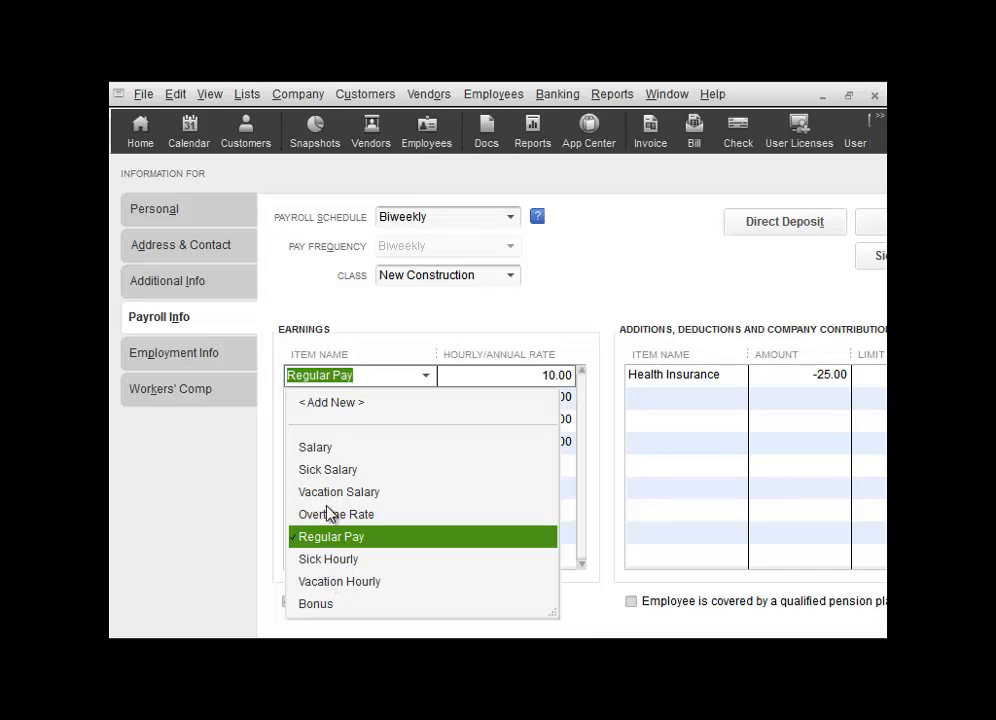
pyautogui.click(426, 380)
pyautogui.click(376, 398)
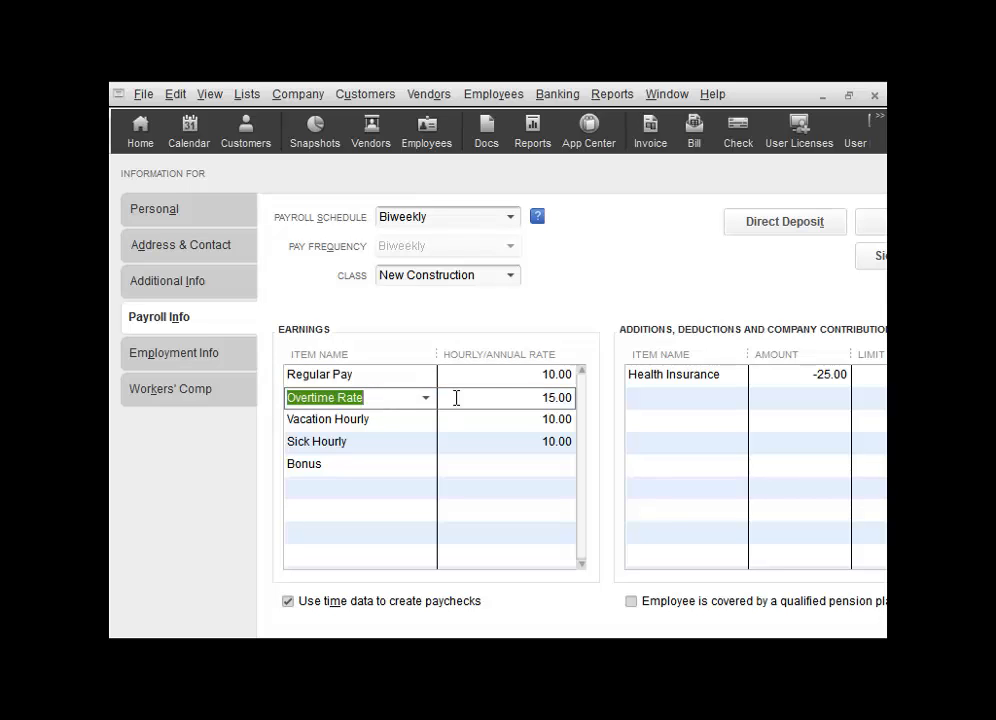
pyautogui.click(527, 398)
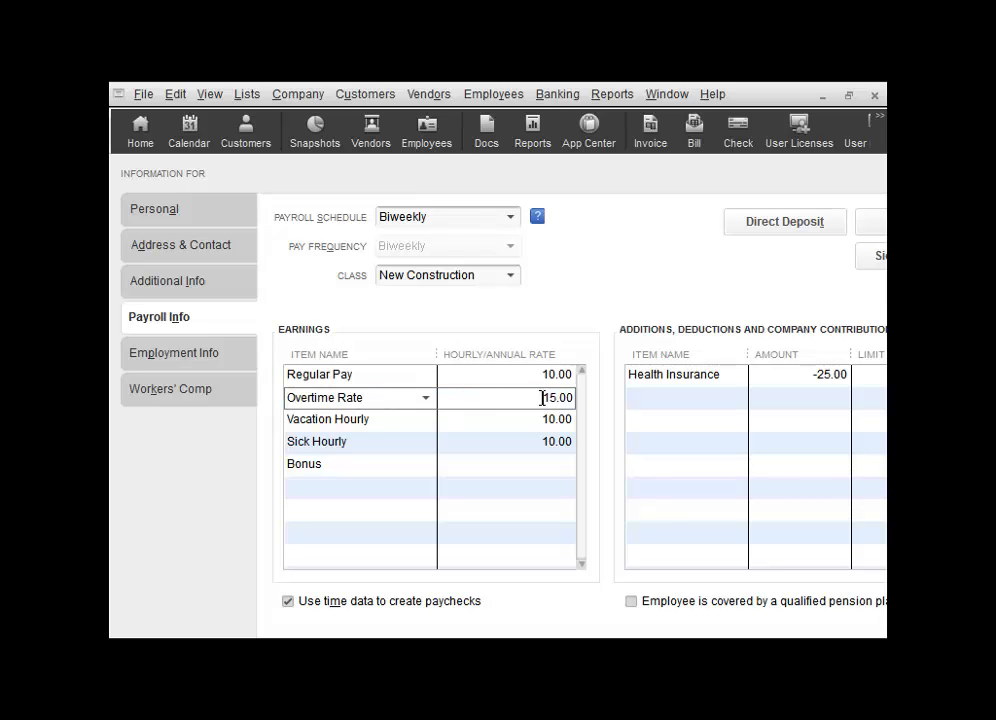
pyautogui.click(540, 466)
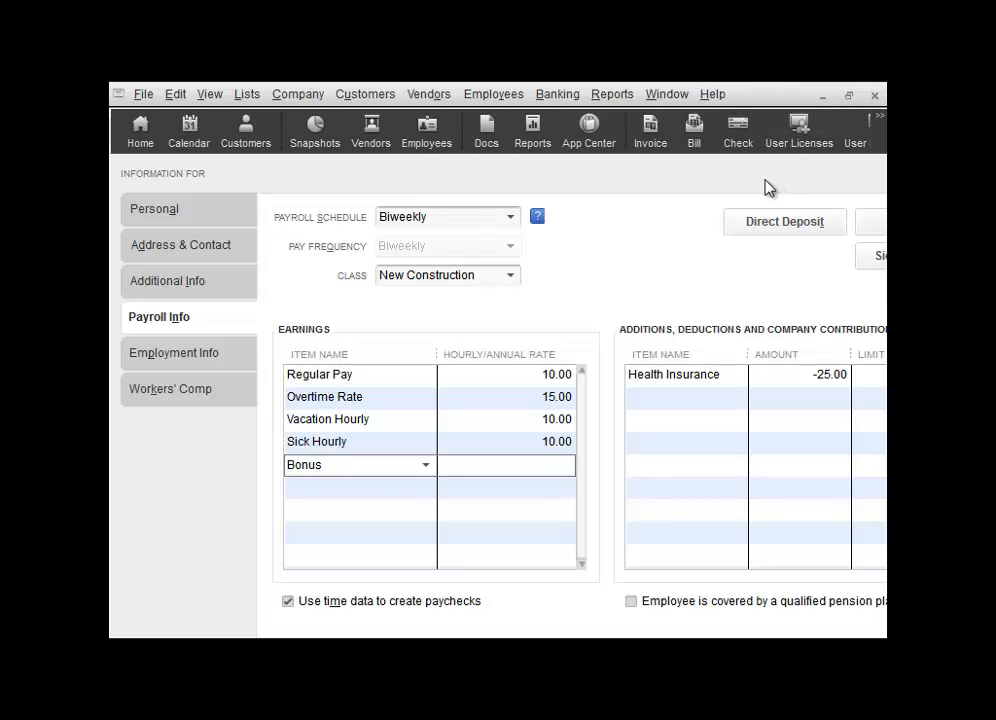
# Add Mileage Reimb. to the employee's additions and deductions, and mark the employee as covered by a qualified pension plan.
pyautogui.click(848, 95)
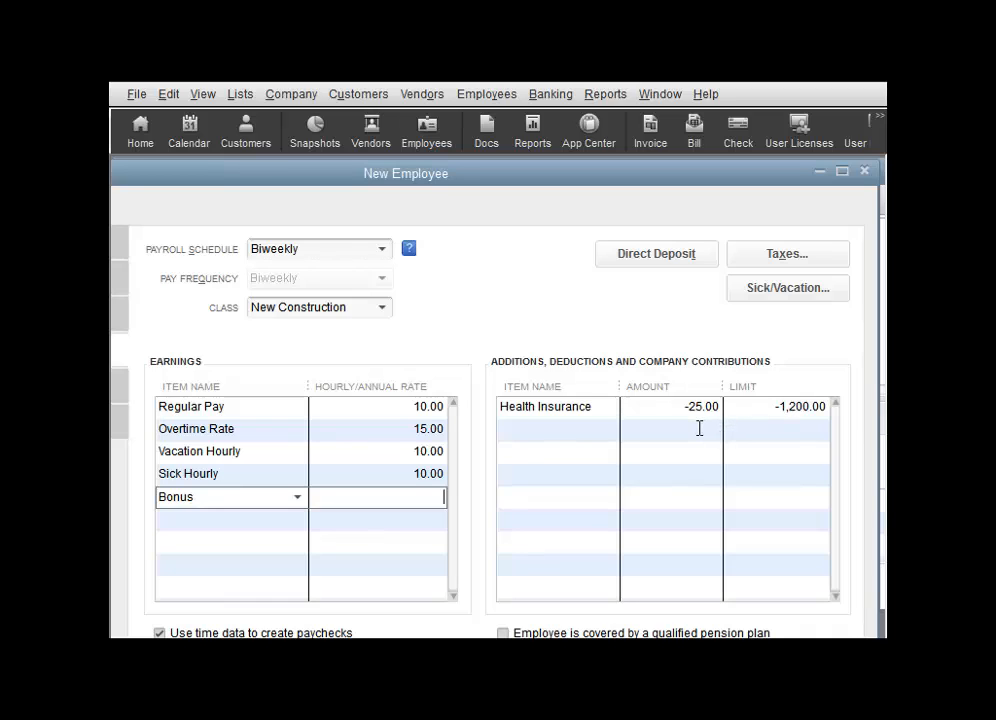
pyautogui.click(598, 438)
pyautogui.click(604, 435)
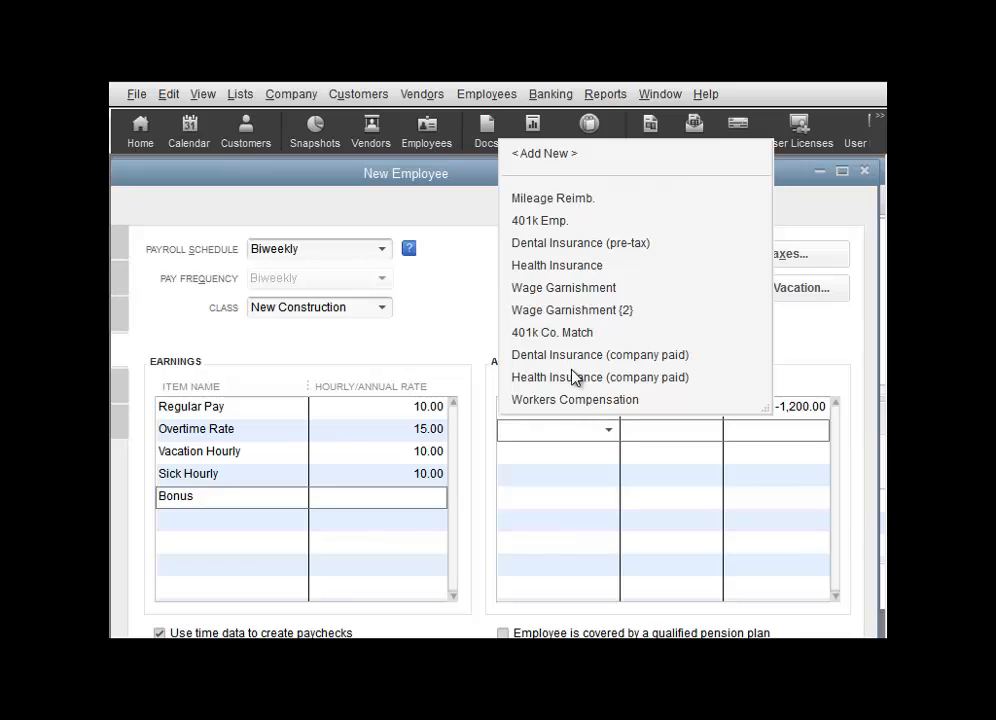
pyautogui.click(540, 200)
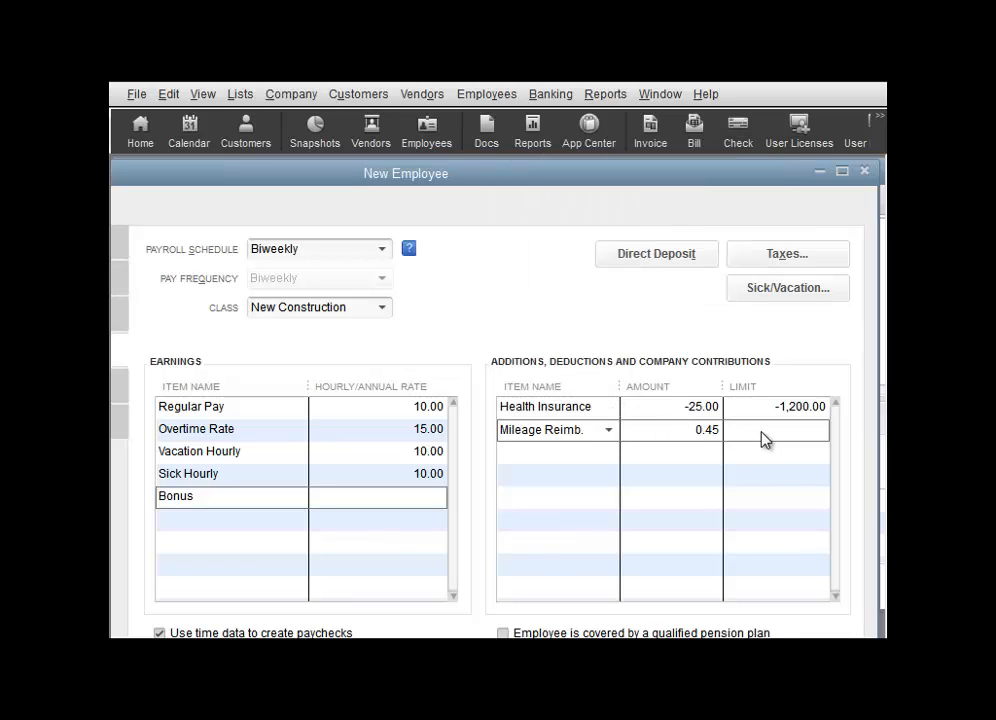
pyautogui.click(503, 633)
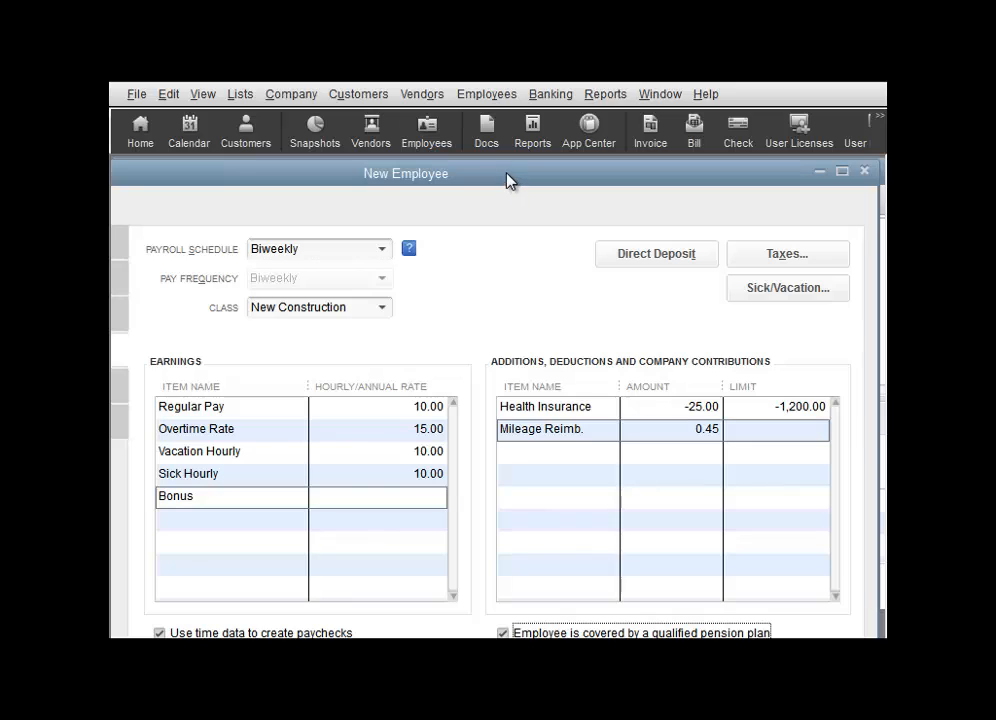
pyautogui.moveTo(510, 177); pyautogui.dragTo(505, 170)
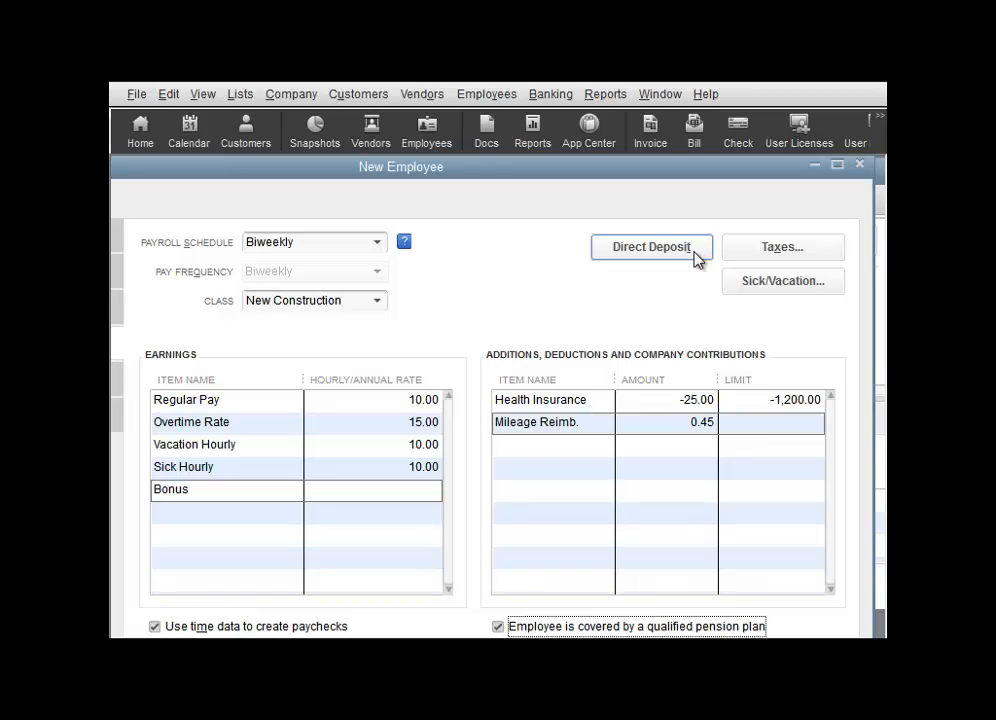
# Open the employee's tax settings and examine the federal filing status options, allowances and extra withholding fields.
pyautogui.click(768, 250)
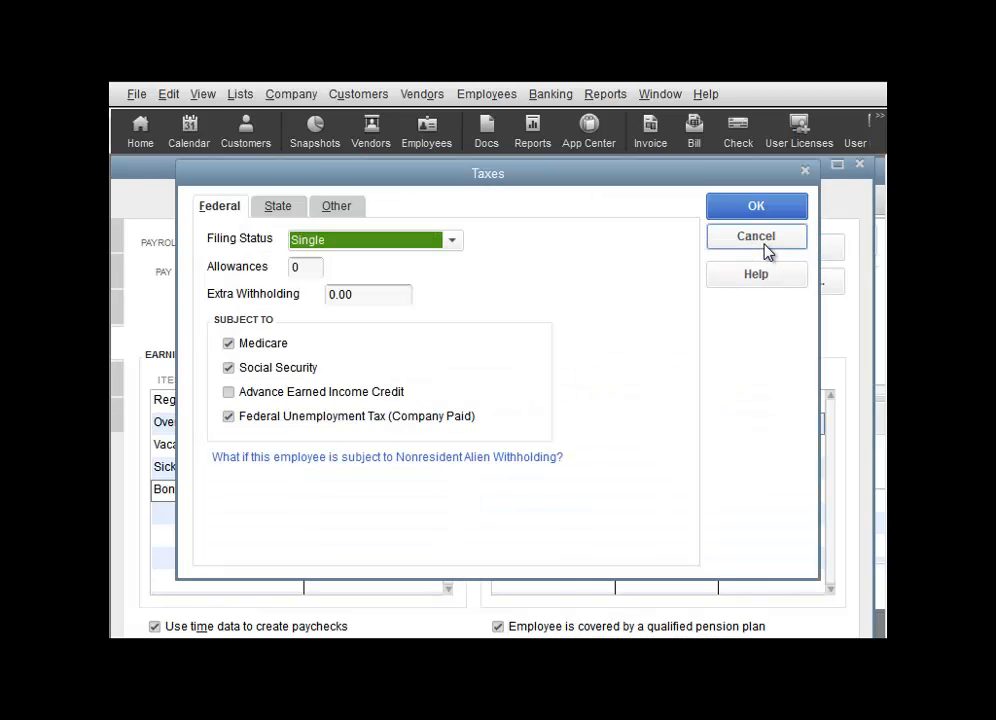
pyautogui.click(281, 208)
pyautogui.click(325, 208)
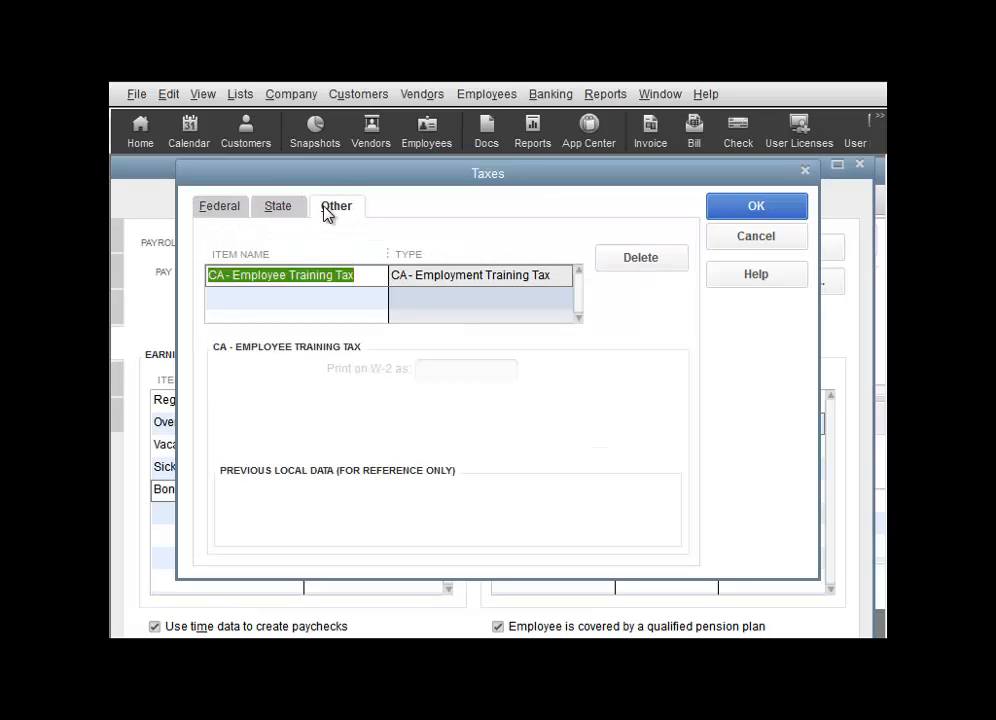
pyautogui.click(218, 210)
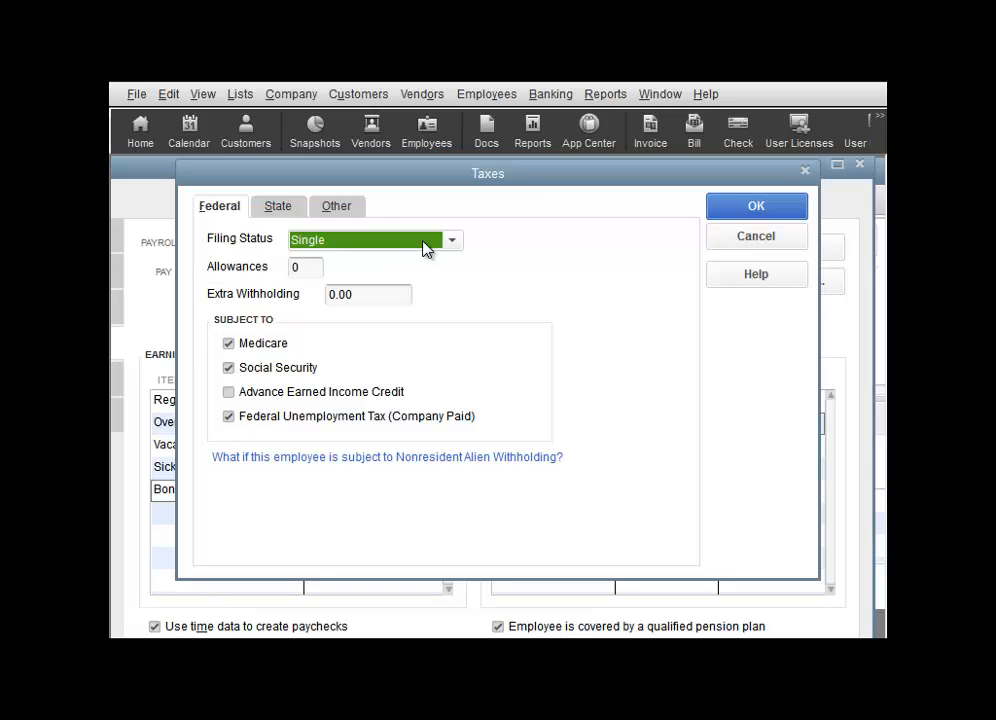
pyautogui.click(452, 244)
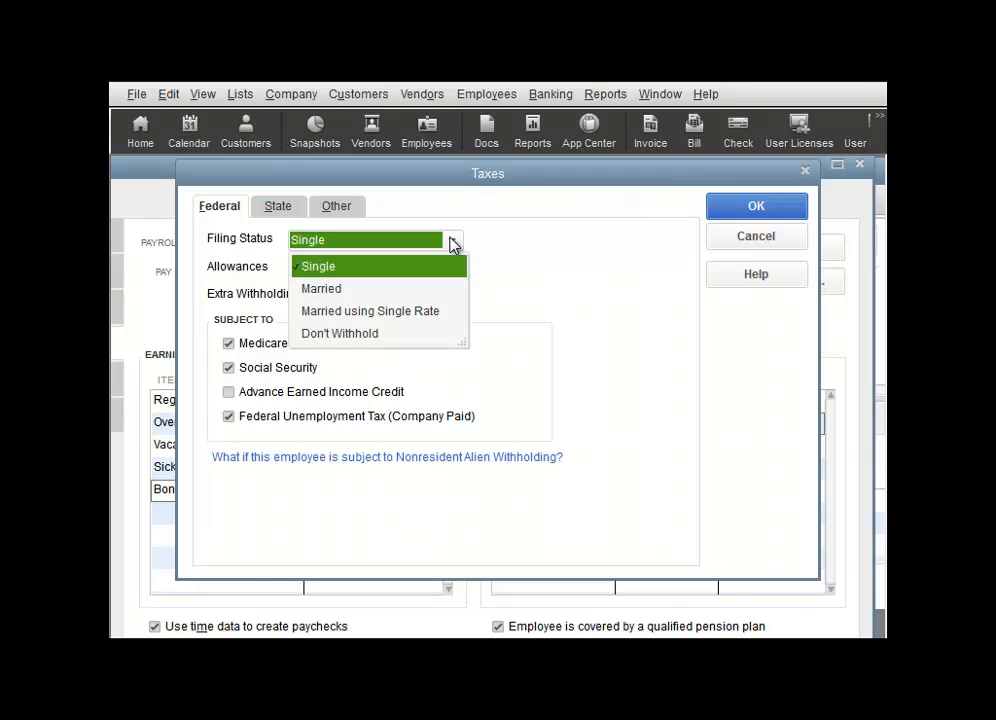
pyautogui.click(452, 244)
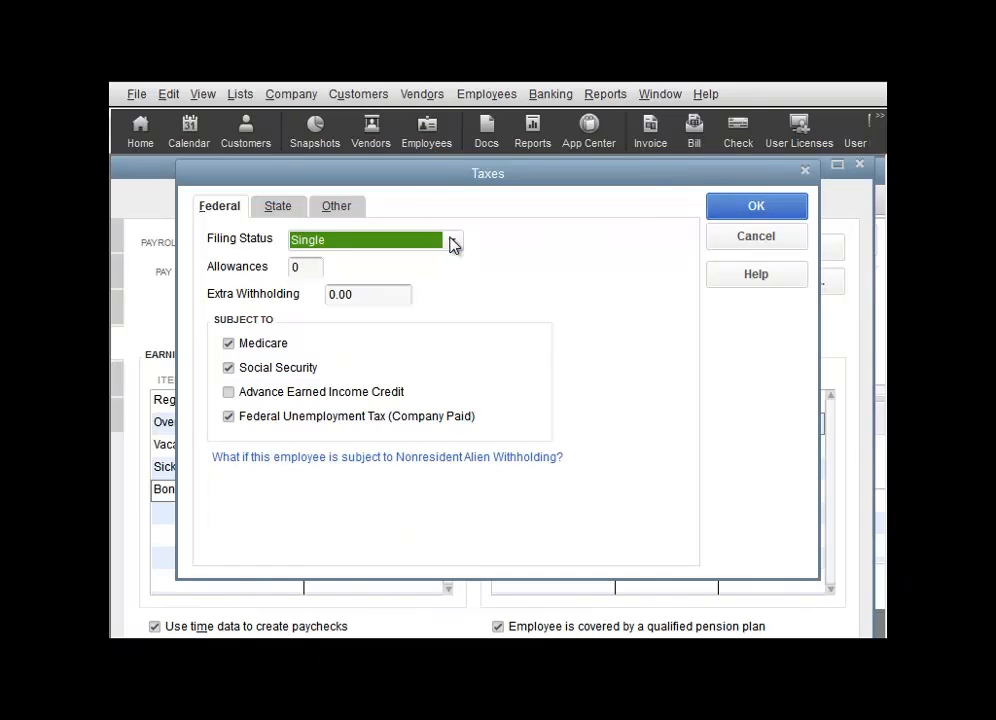
pyautogui.click(309, 268)
pyautogui.click(356, 292)
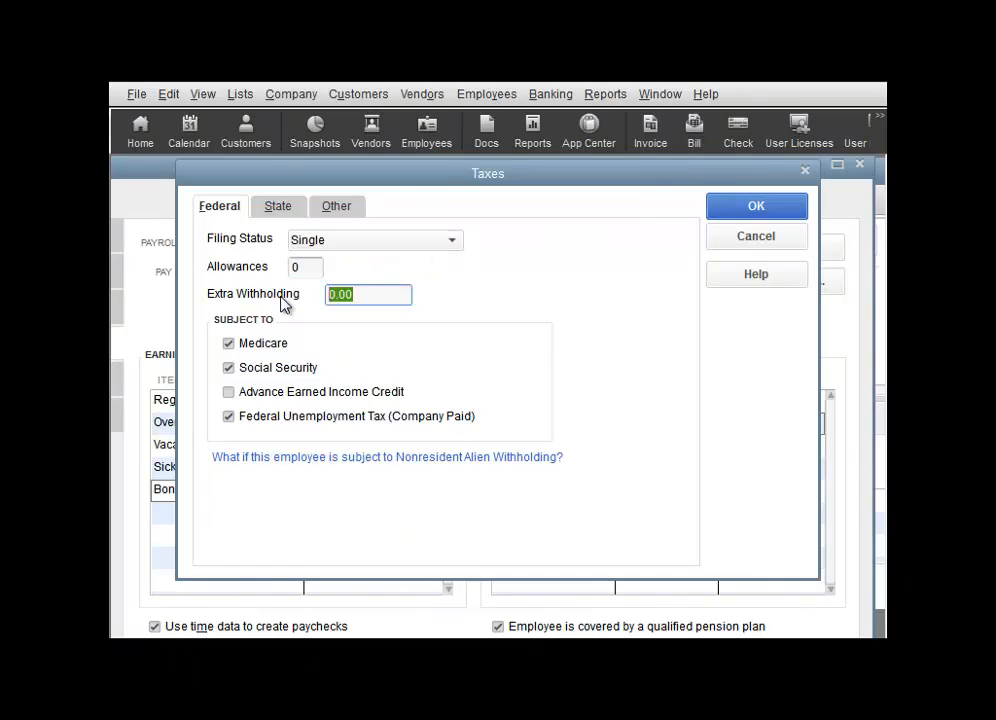
pyautogui.click(203, 338)
# Review the employee's state withholding and other tax settings, and close the tax settings without saving.
pyautogui.click(280, 208)
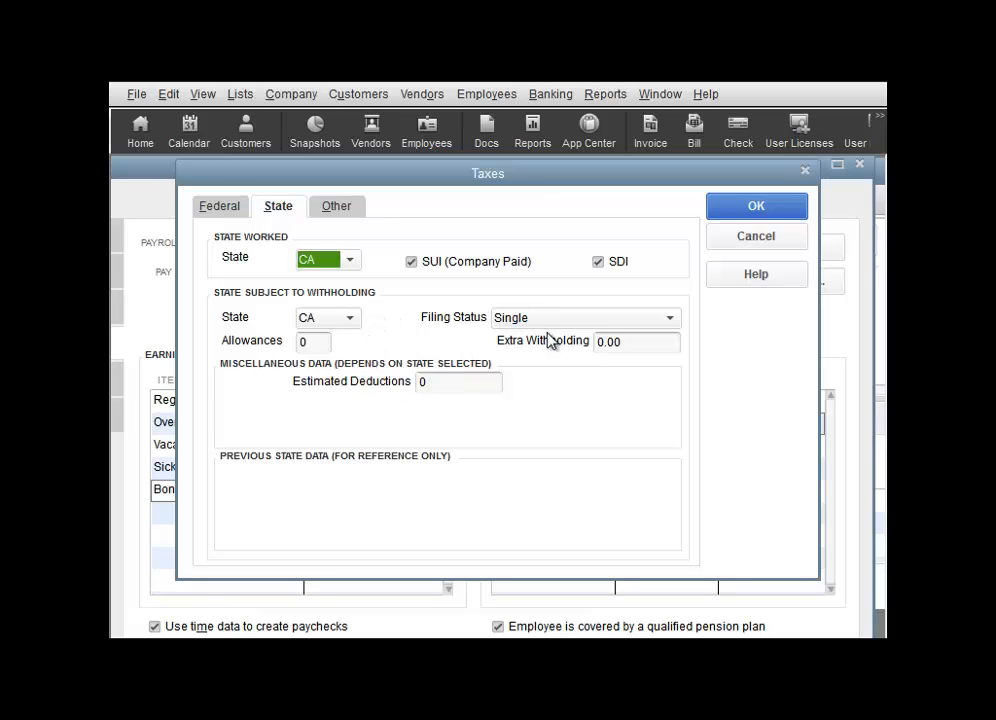
pyautogui.click(631, 342)
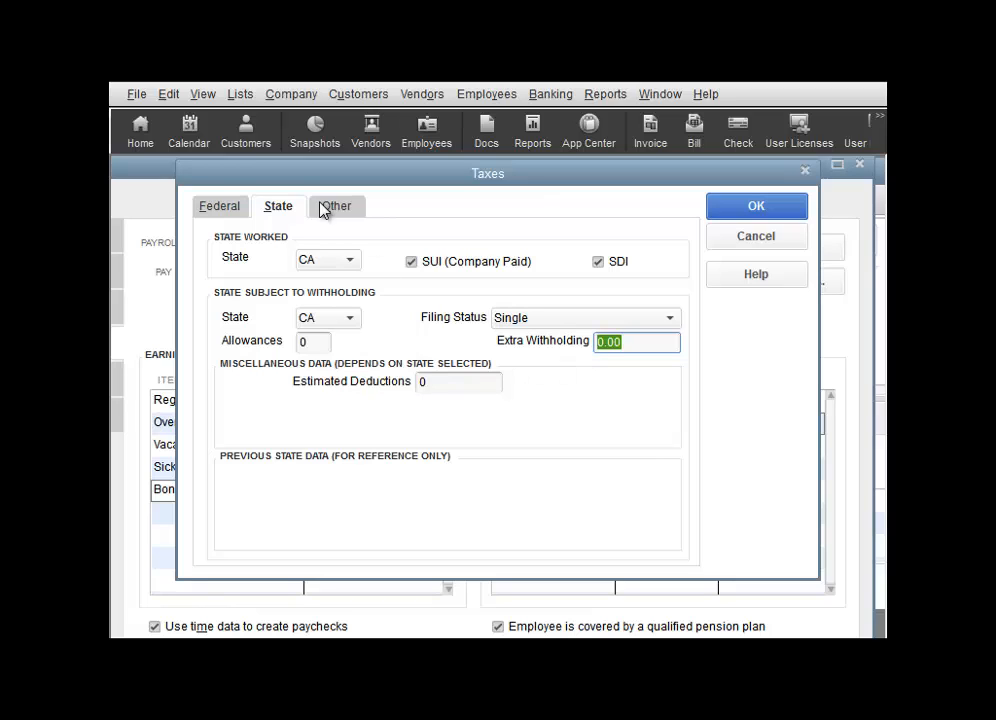
pyautogui.click(349, 212)
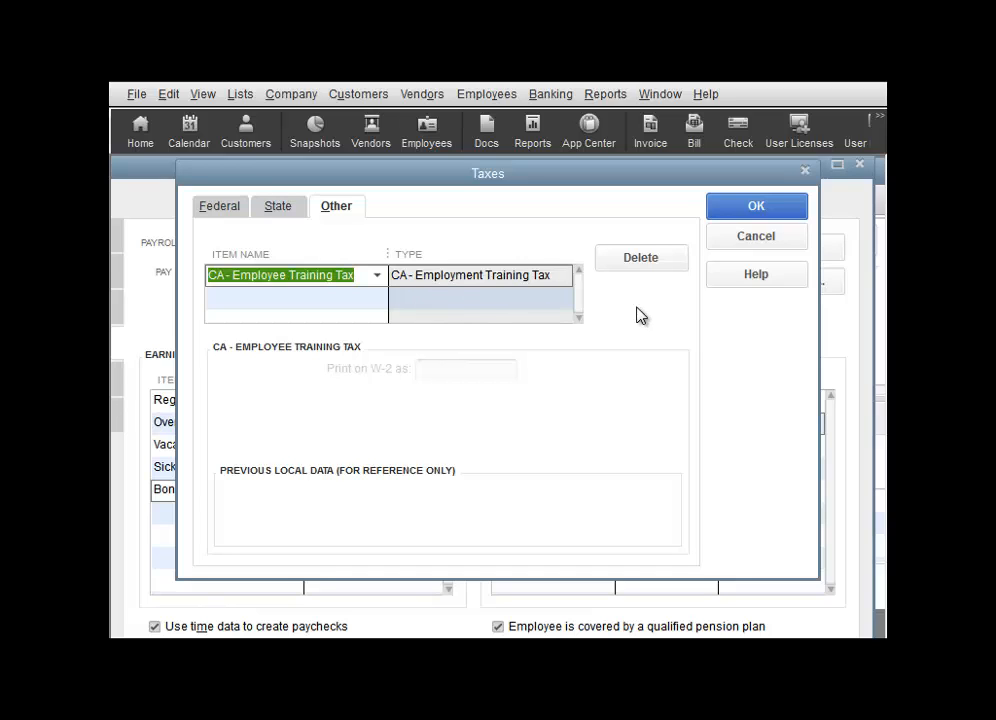
pyautogui.click(720, 240)
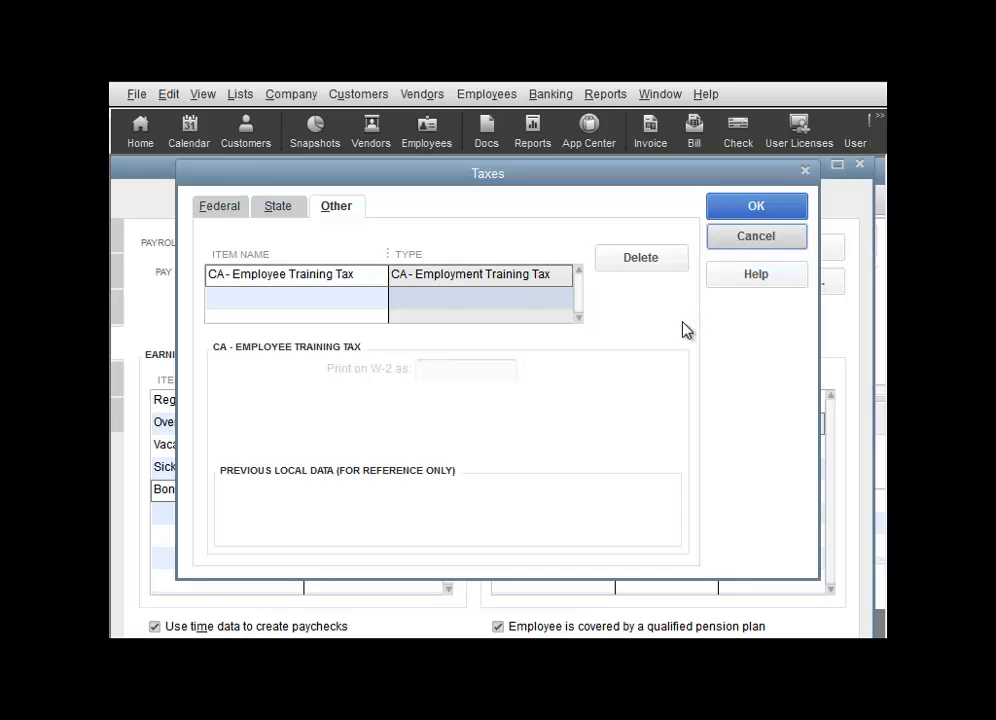
pyautogui.click(736, 236)
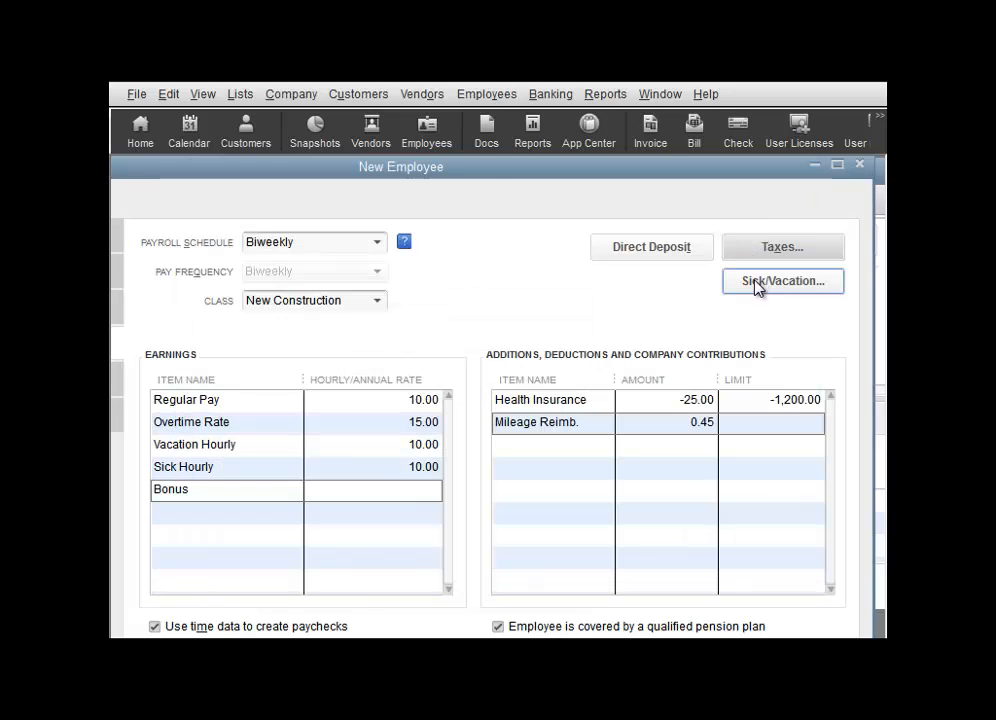
# Open the employee's sick and vacation settings and try Beginning of year as the sick time accrual period.
pyautogui.click(757, 284)
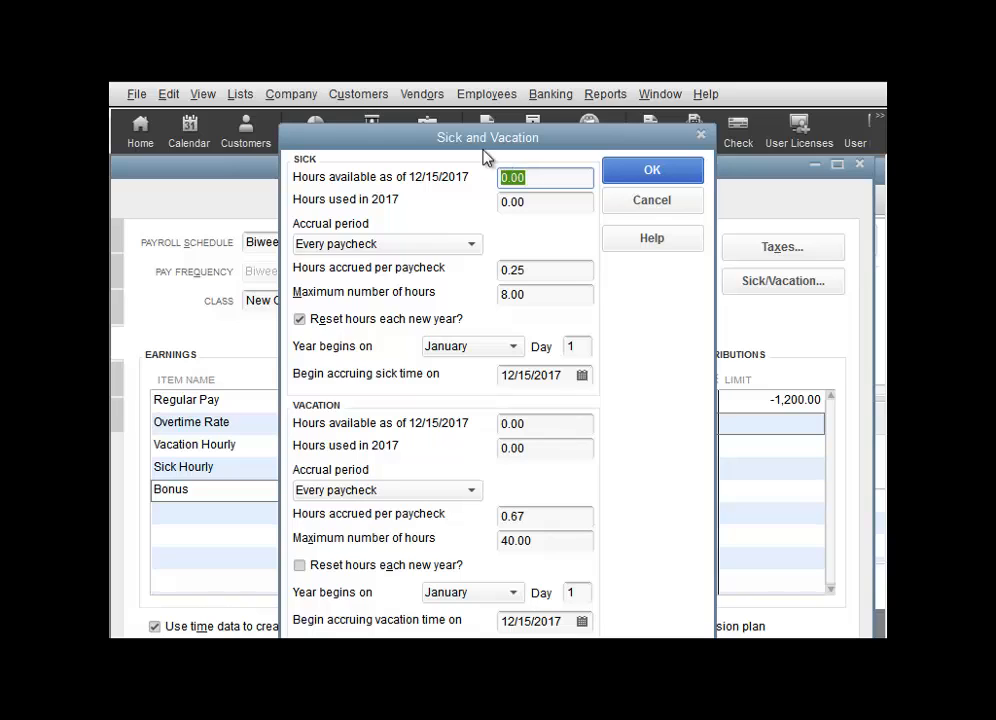
pyautogui.moveTo(474, 147); pyautogui.dragTo(468, 120)
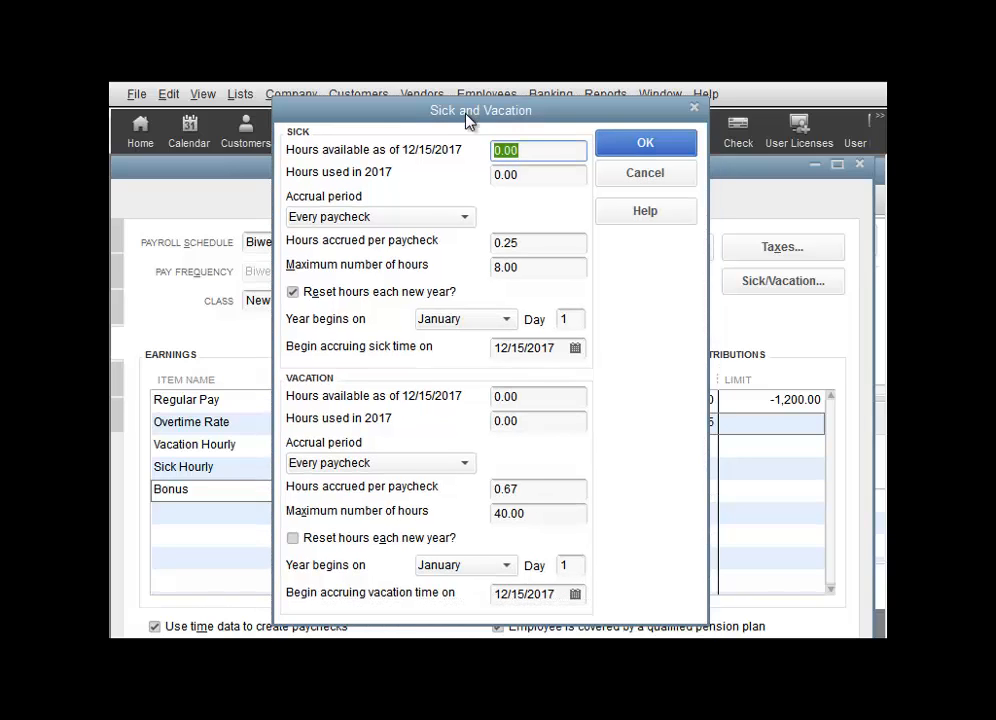
pyautogui.click(538, 182)
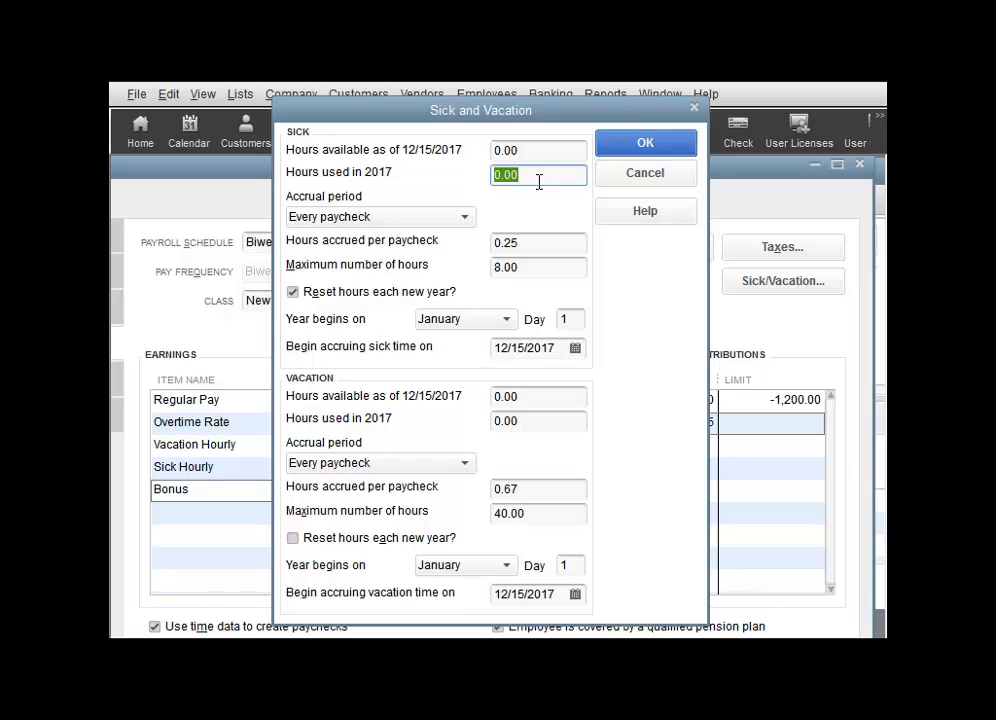
pyautogui.click(464, 220)
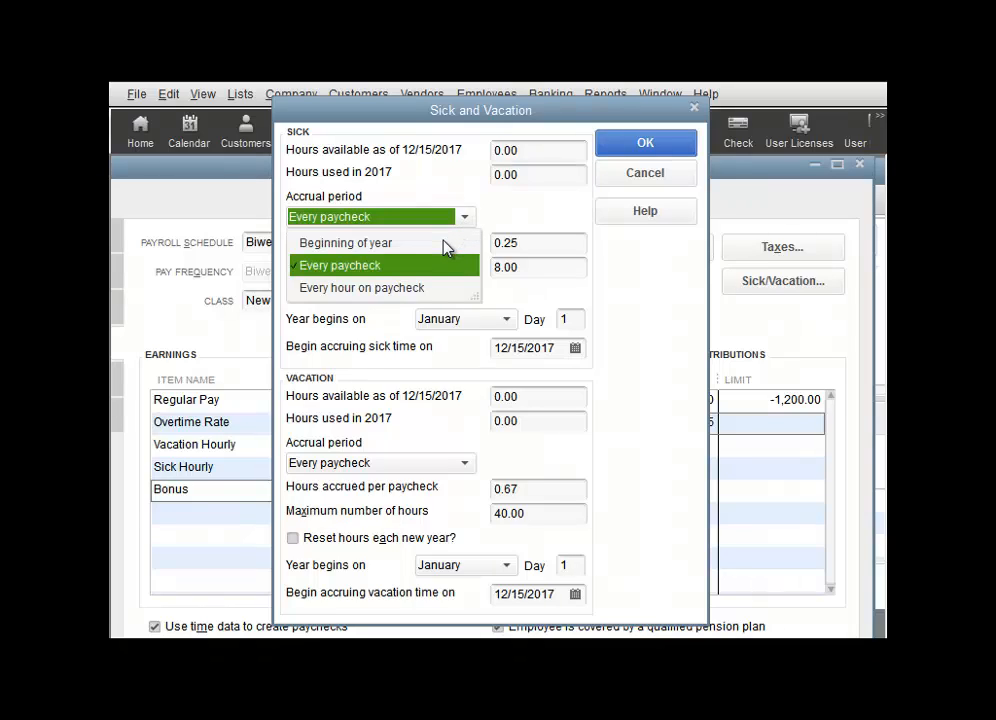
pyautogui.click(445, 245)
pyautogui.click(464, 217)
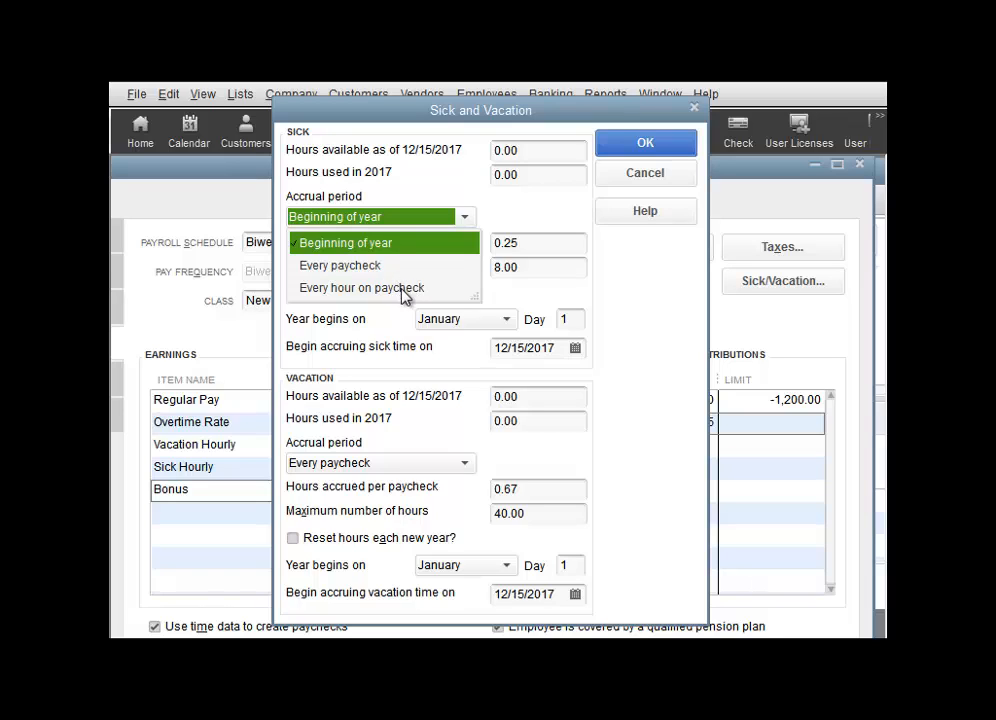
pyautogui.click(467, 221)
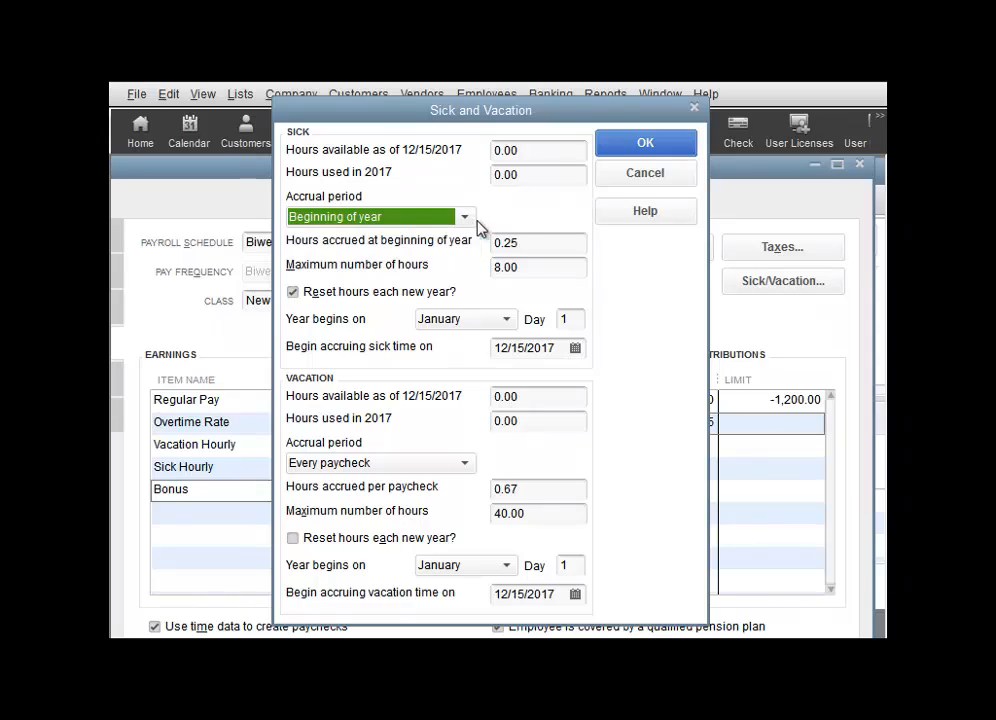
# Examine the sick time fields for hours accrued, maximum hours and accrual start date, and discard the sick and vacation changes.
pyautogui.click(528, 238)
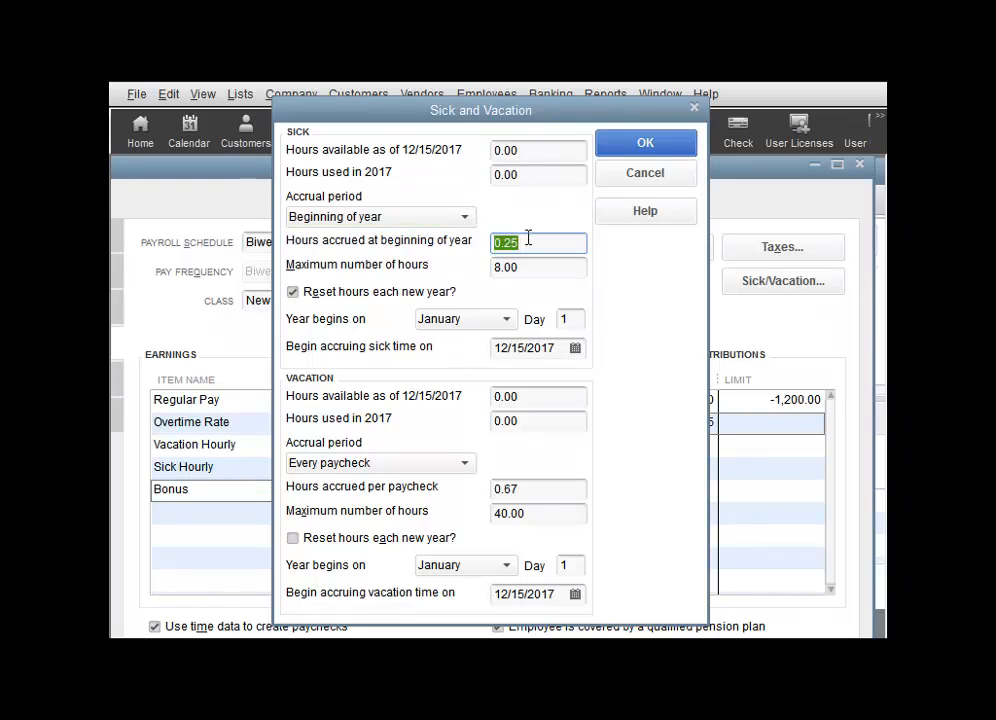
pyautogui.press('Tab')
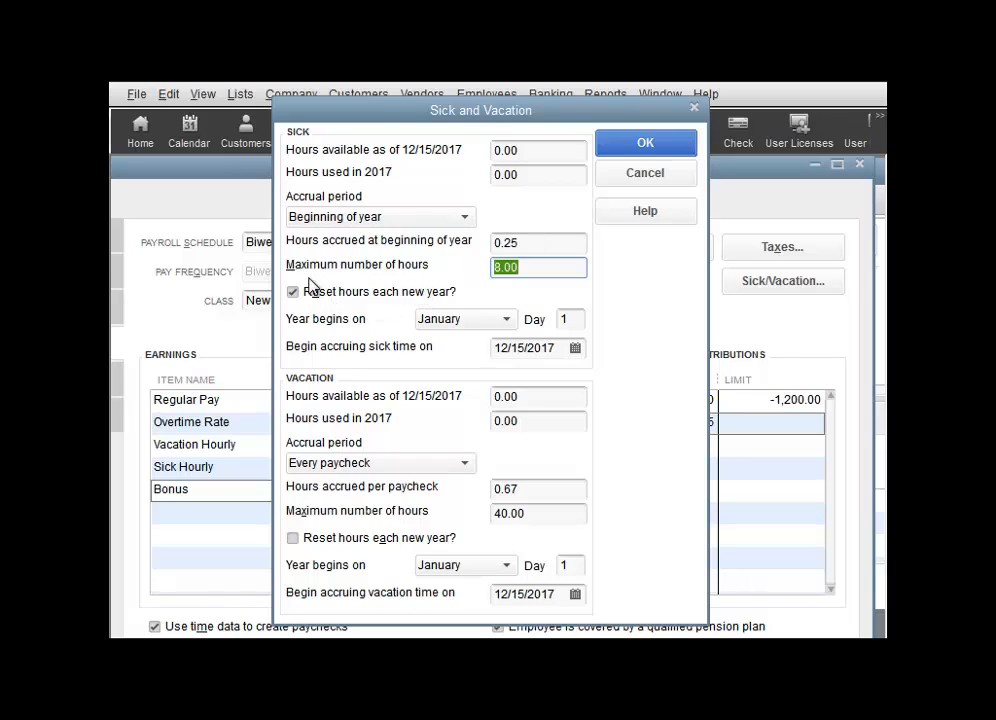
pyautogui.click(431, 330)
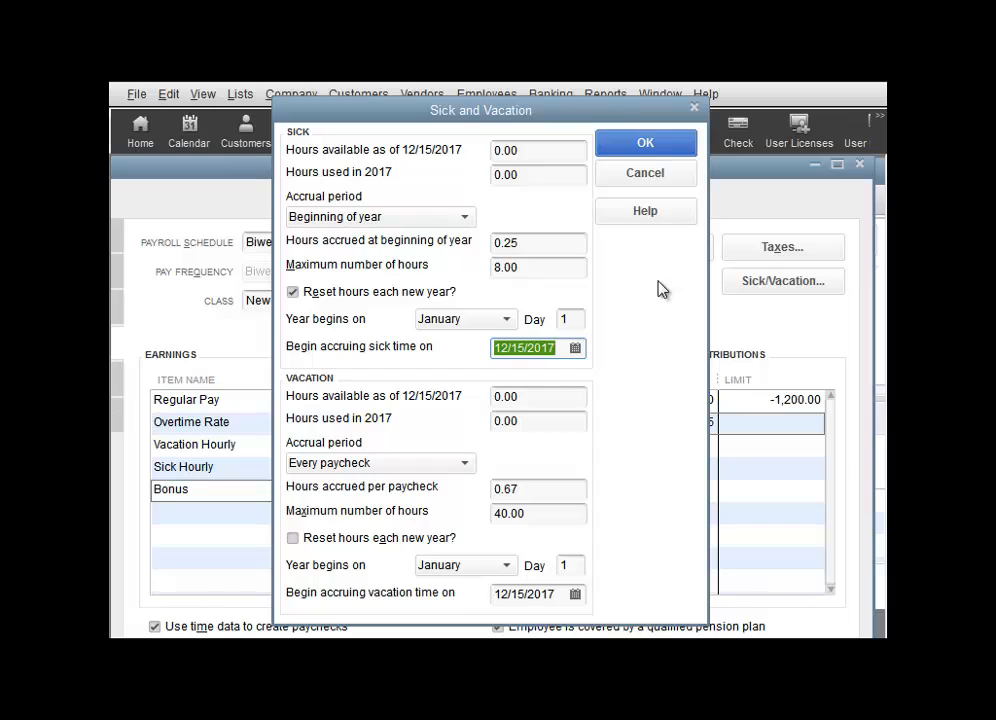
pyautogui.click(646, 175)
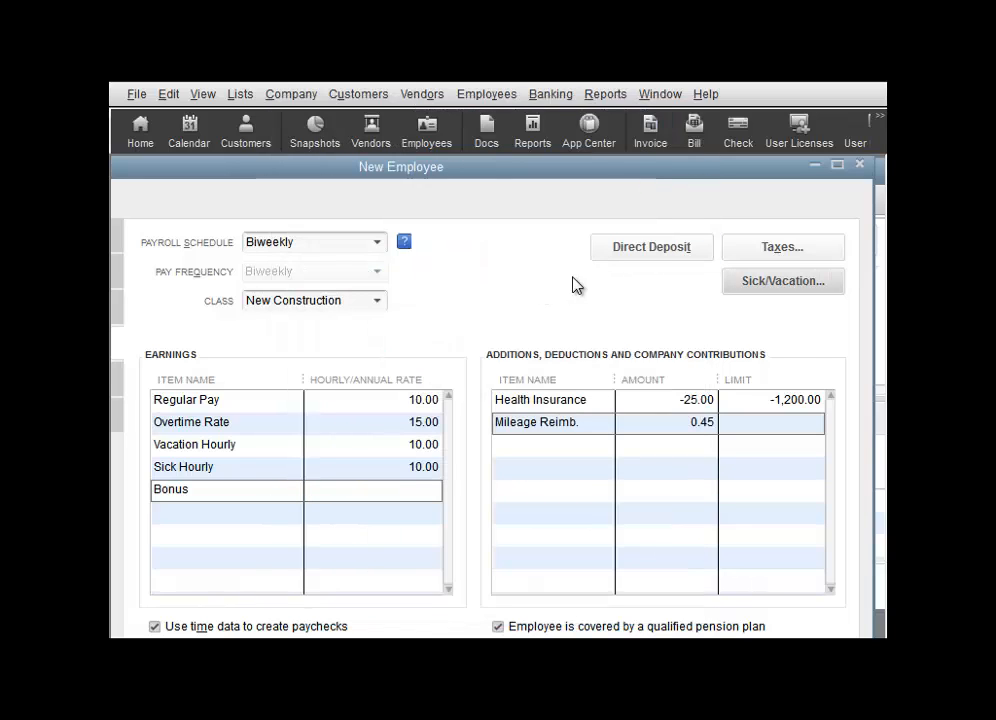
# Maximize the New Employee window and examine the employment info's hire date, release date and employment type options.
pyautogui.click(837, 164)
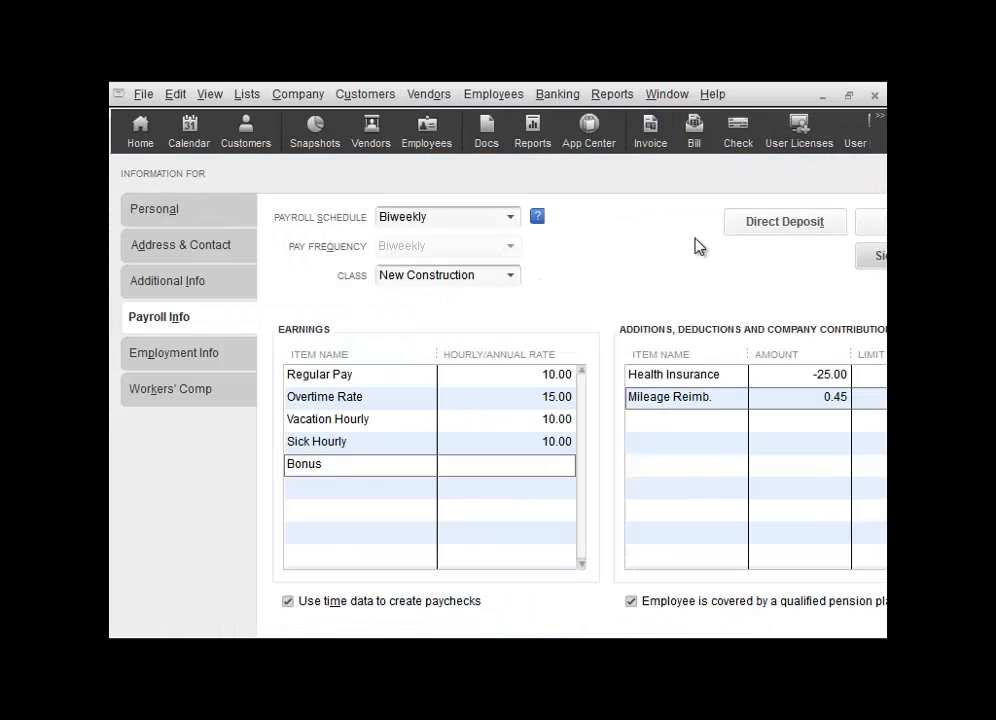
pyautogui.click(193, 343)
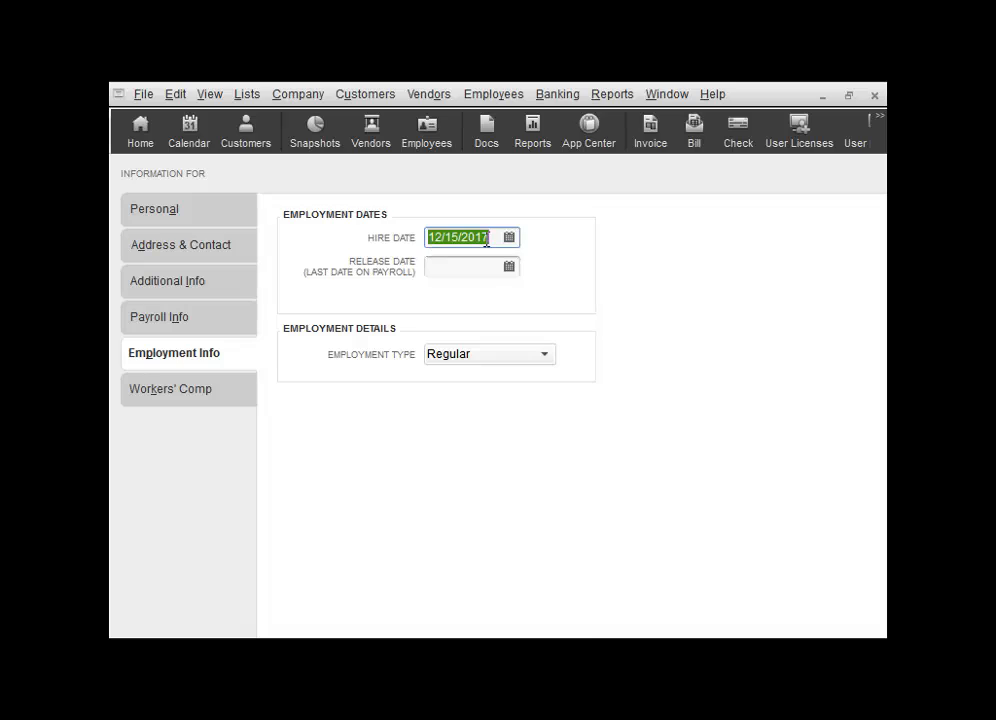
pyautogui.press('Tab')
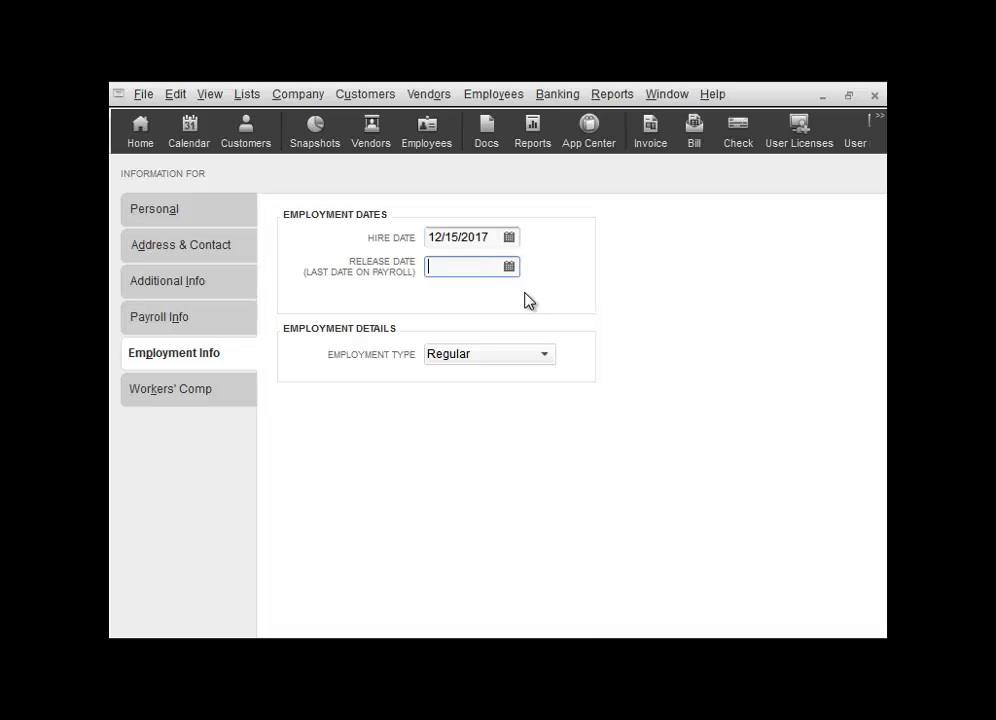
pyautogui.press('Tab')
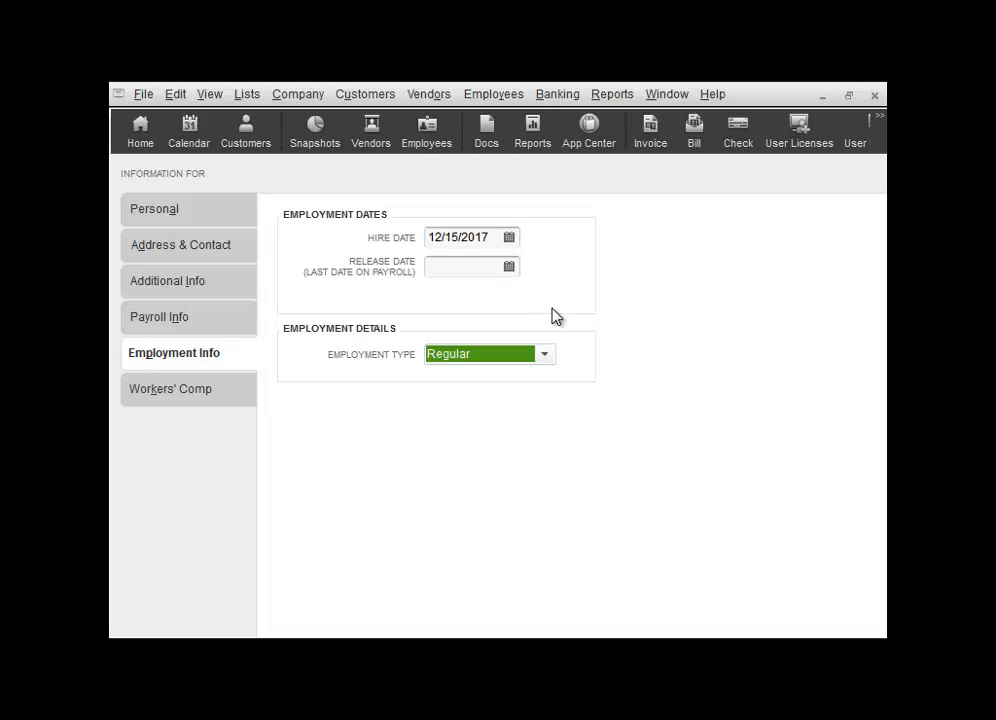
pyautogui.click(550, 357)
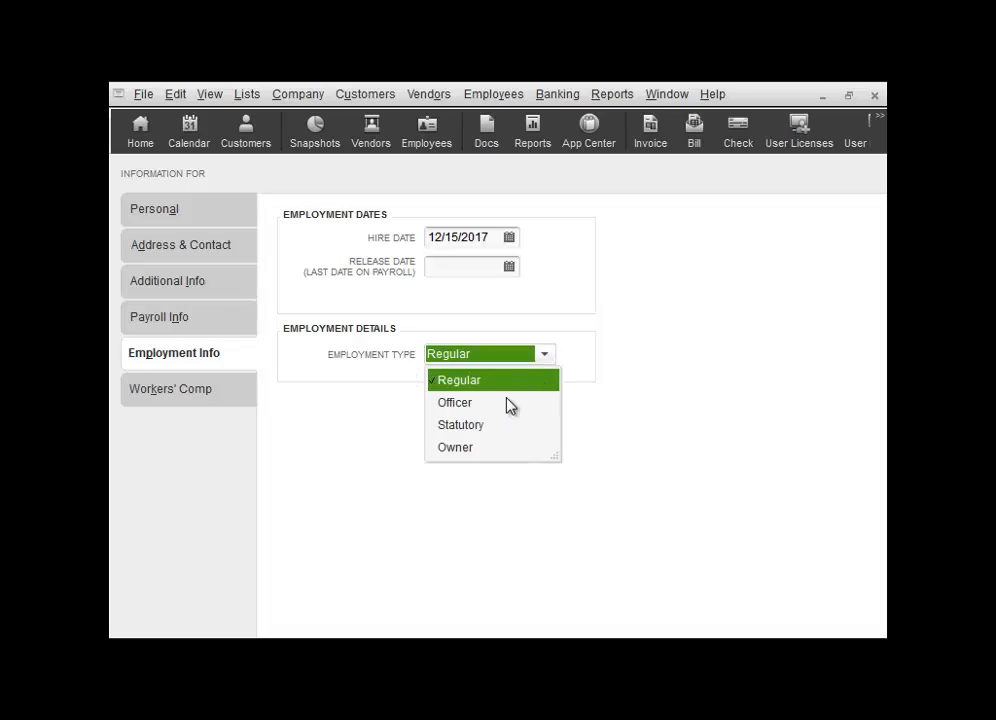
# Open the new employee's workers' comp information and examine the codes available for assignment.
pyautogui.click(236, 392)
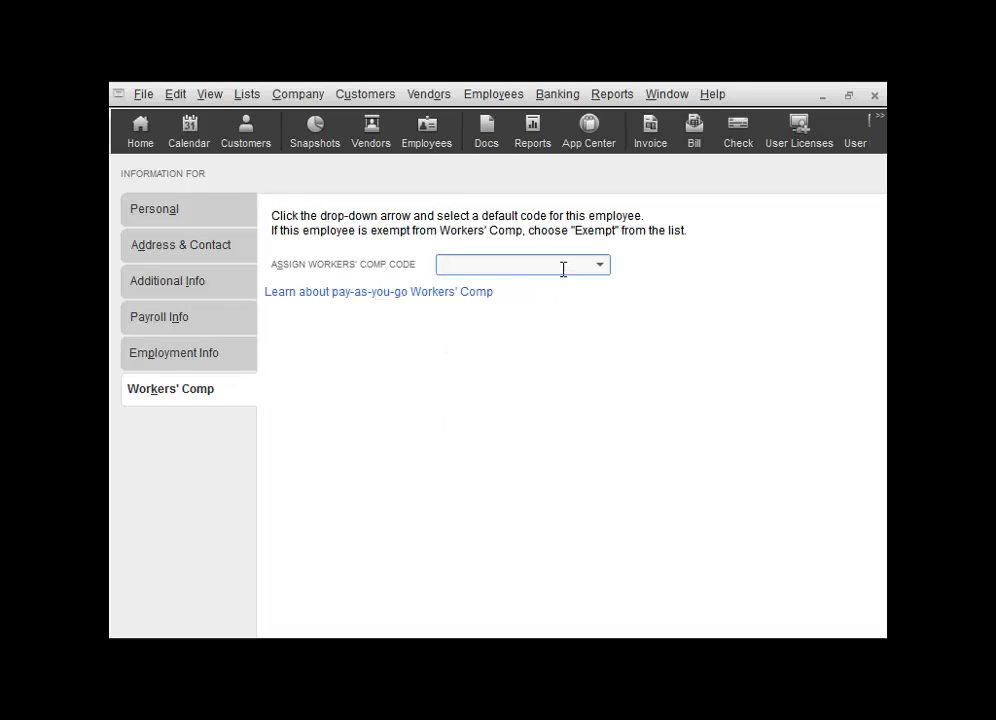
pyautogui.click(601, 266)
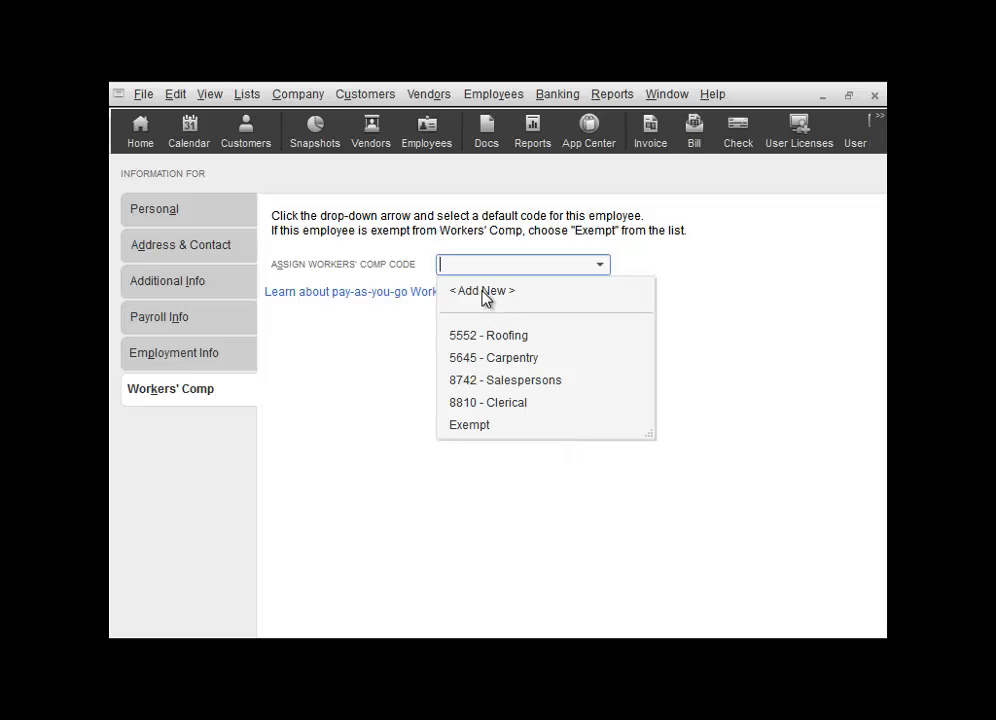
# Open the Workers Comp List and bring up a blank form for a new workers comp code.
pyautogui.click(247, 101)
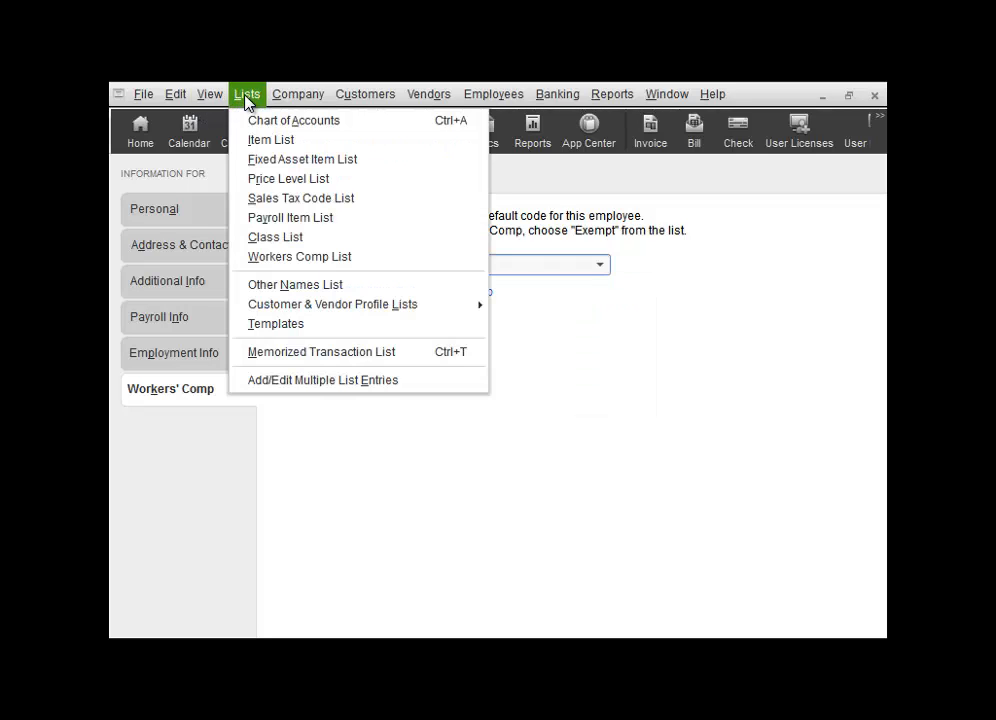
pyautogui.click(358, 258)
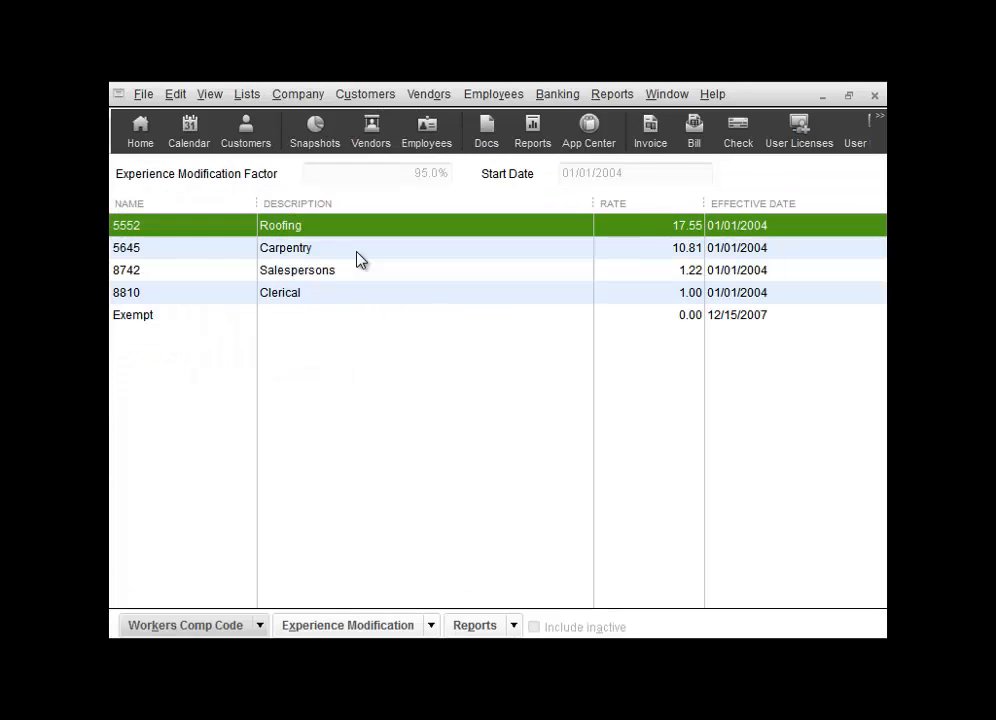
pyautogui.click(258, 626)
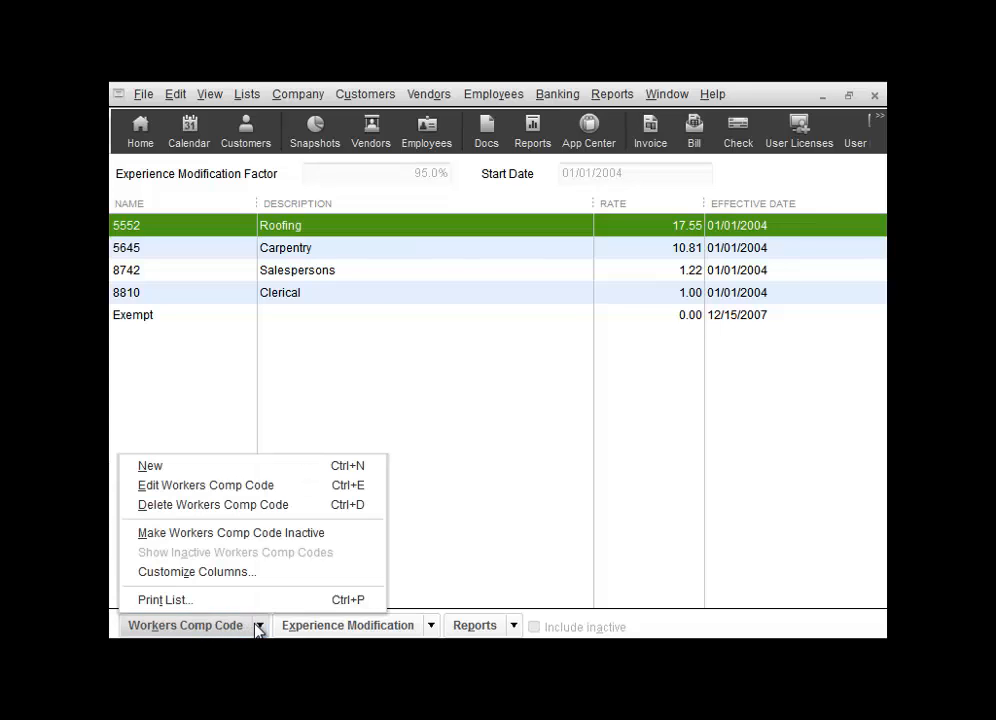
pyautogui.click(166, 472)
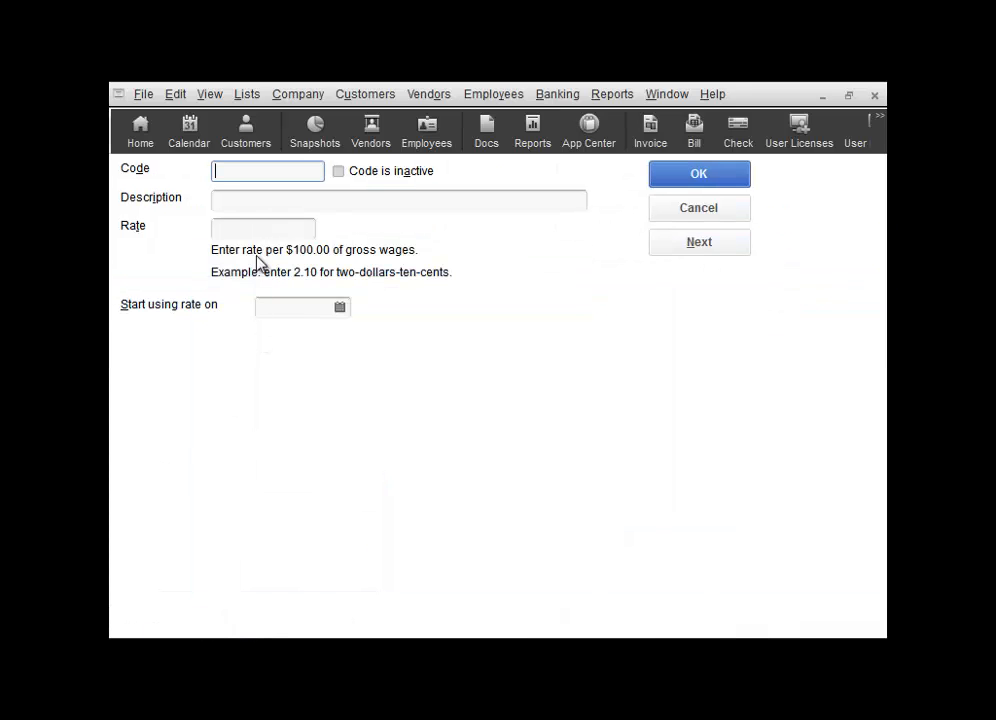